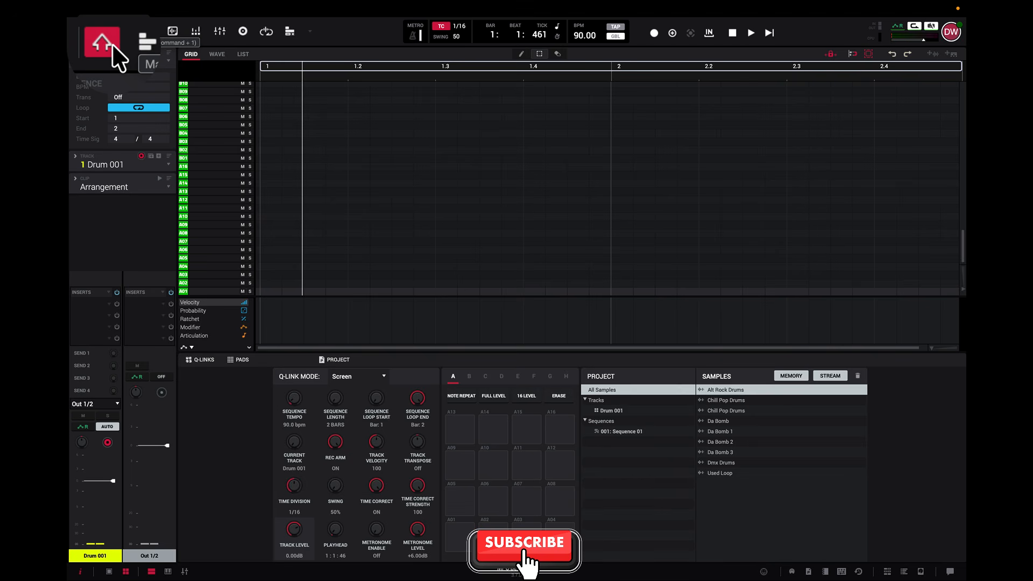
# View the program's About information to check the installed MPC version, and close it
pyautogui.moveTo(113, 14)
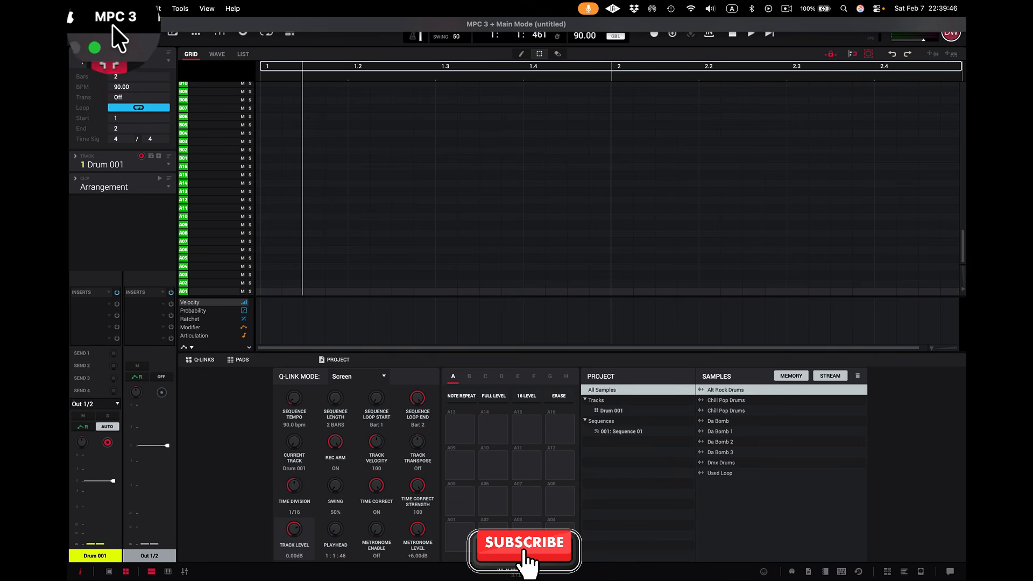
pyautogui.click(115, 17)
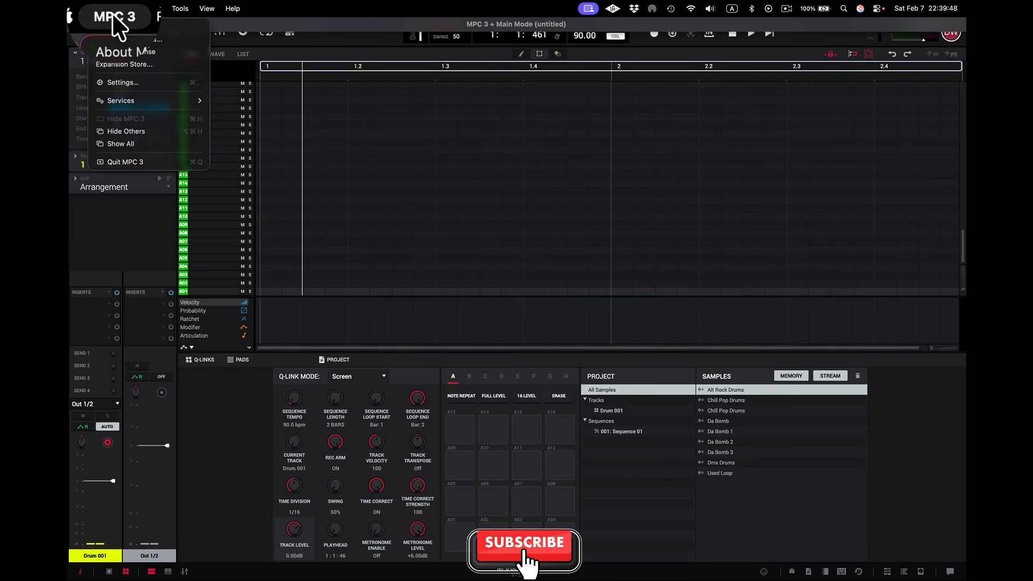
pyautogui.click(115, 49)
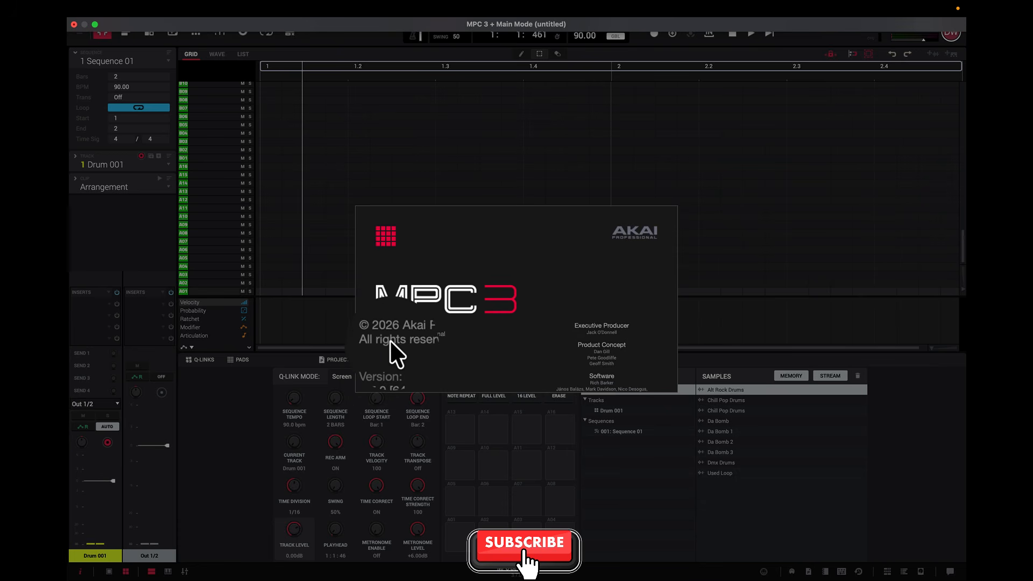
pyautogui.click(399, 352)
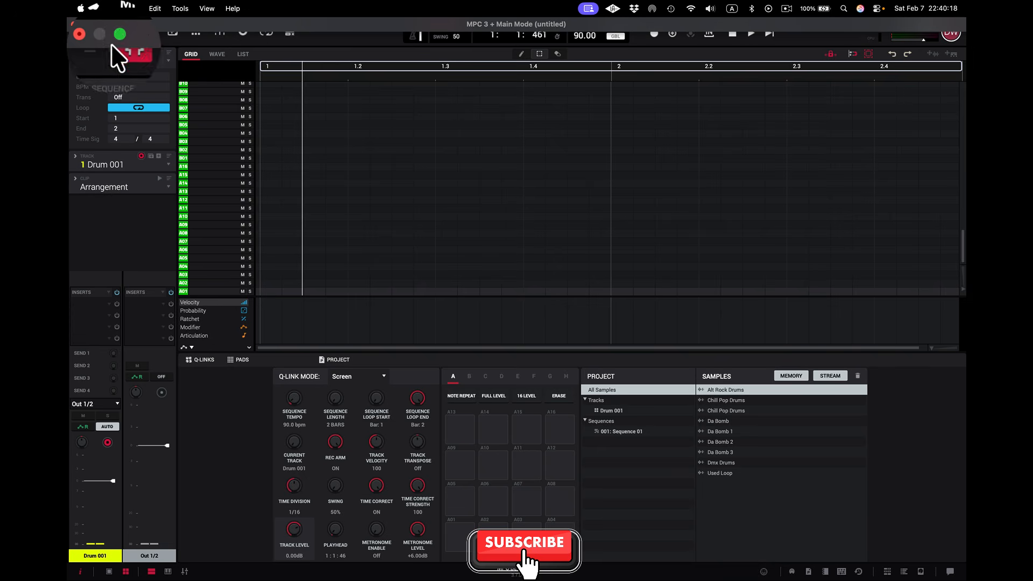
# Switch to sample editing and audition the Alt Rock Drums sample as a continuous loop
pyautogui.click(242, 54)
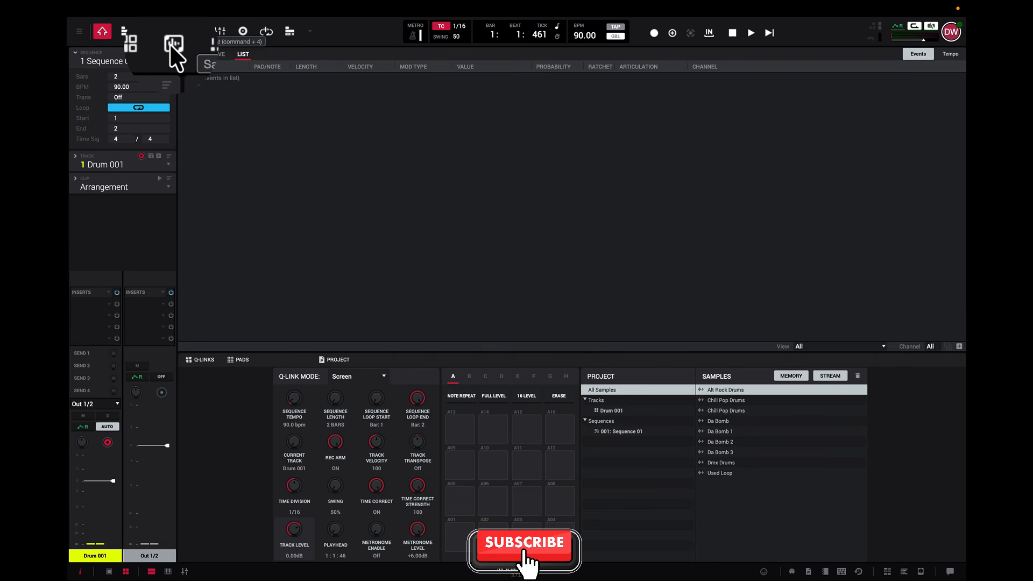
pyautogui.click(173, 44)
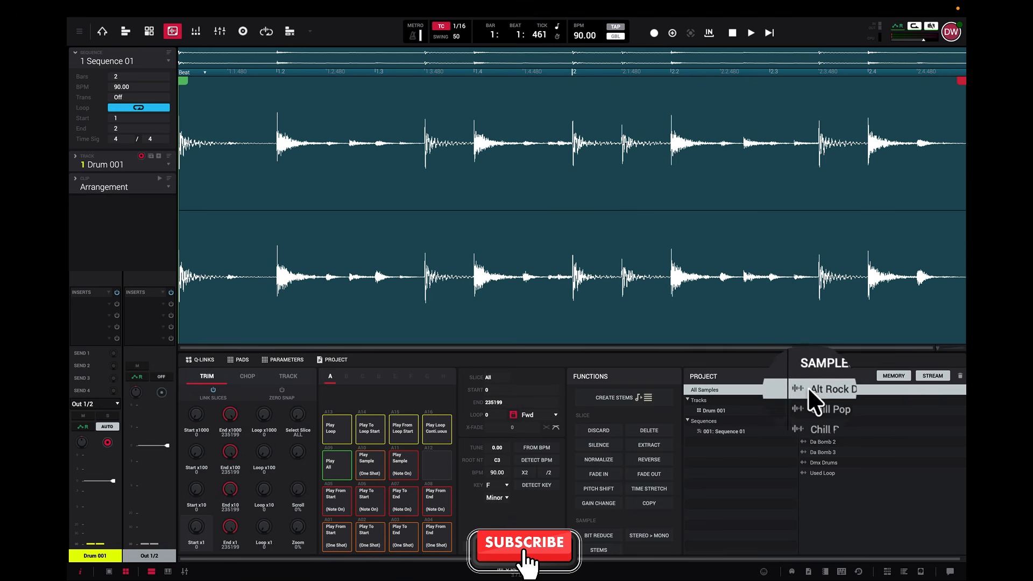
pyautogui.click(440, 429)
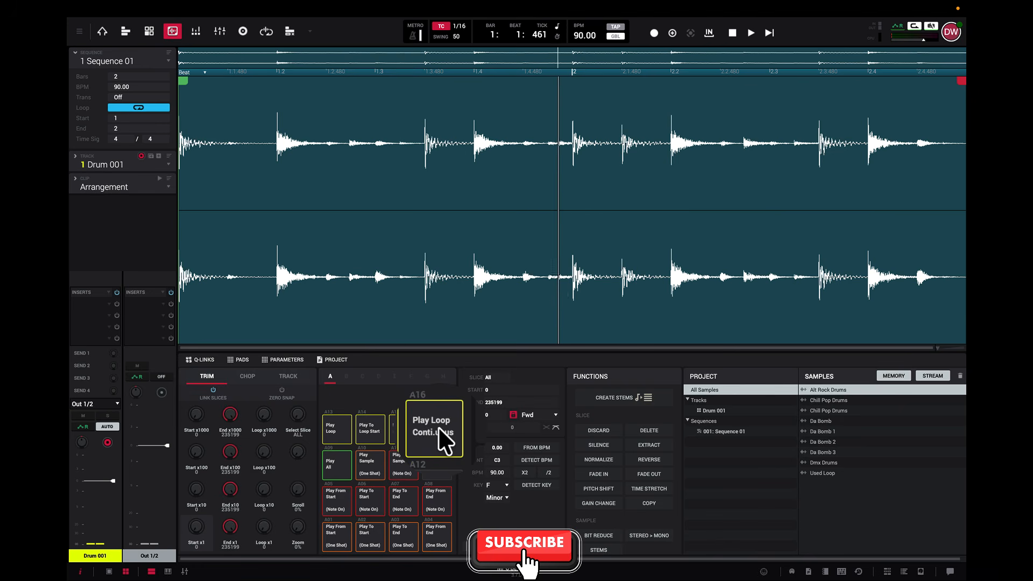
# Audition the Chill Pop Drums and Da Bomb samples as continuous loops, and view the Da Bomb 1 waveform
pyautogui.click(827, 401)
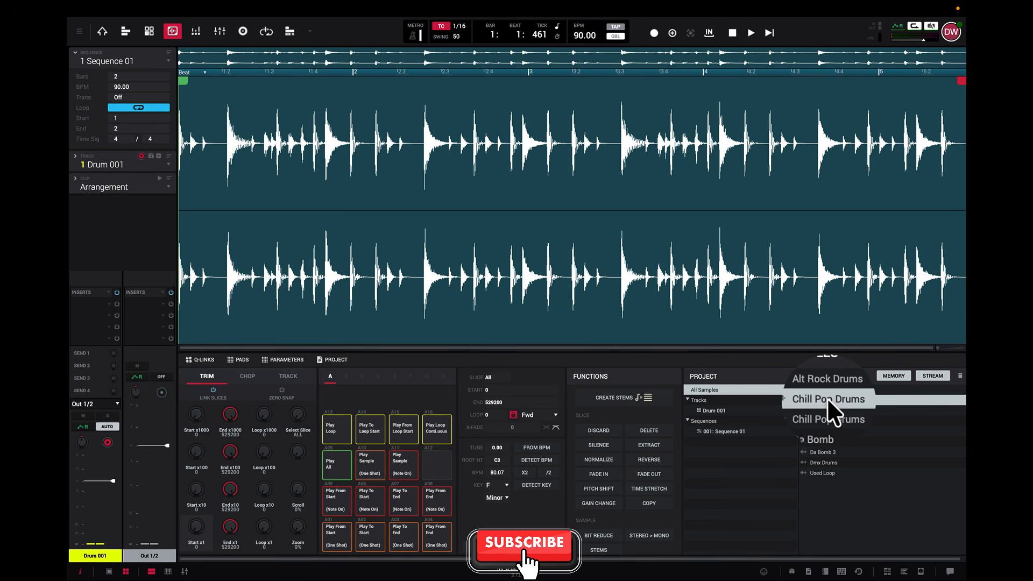
pyautogui.click(430, 430)
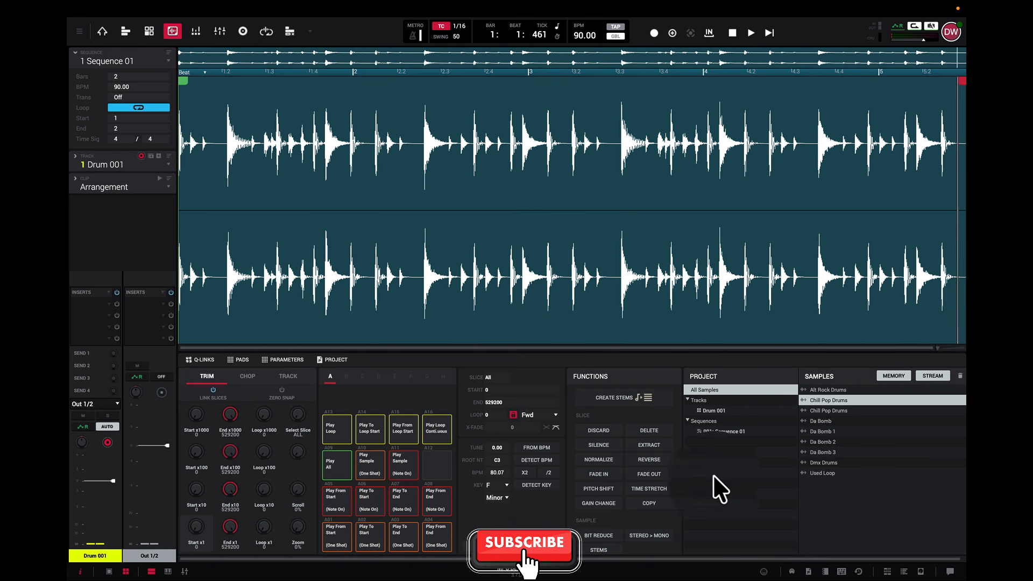
pyautogui.click(831, 411)
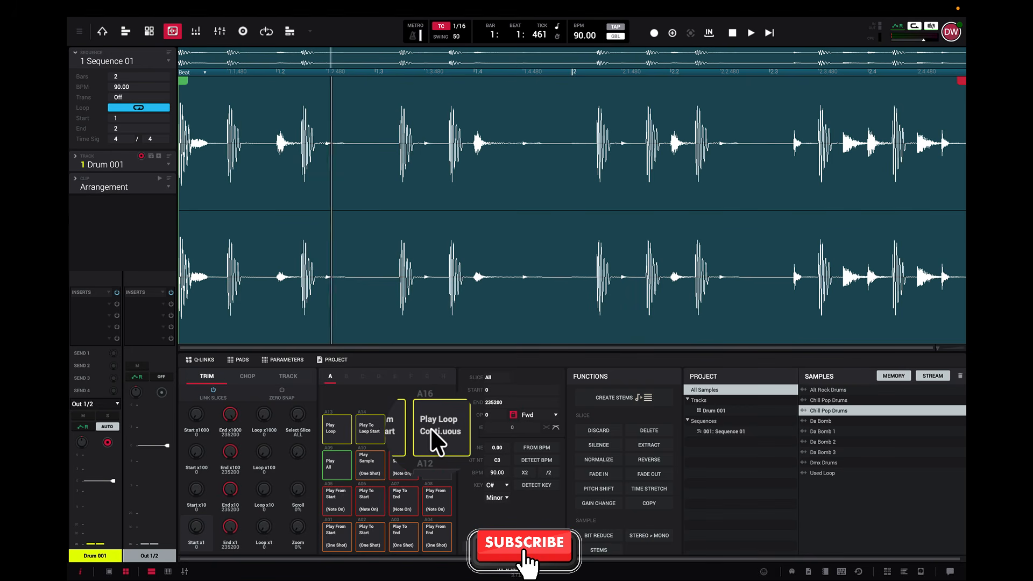
pyautogui.click(821, 418)
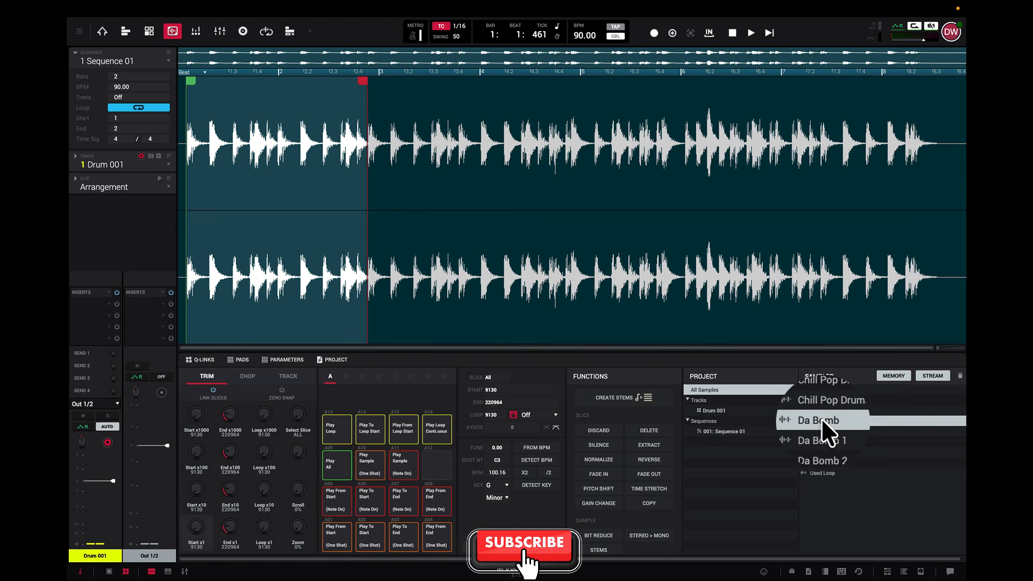
pyautogui.click(437, 430)
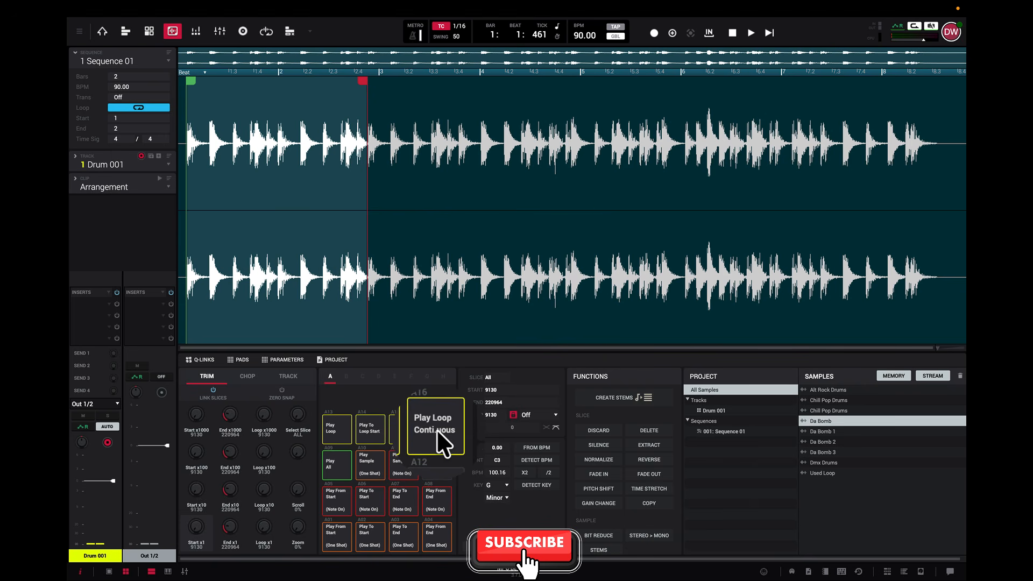
pyautogui.click(835, 431)
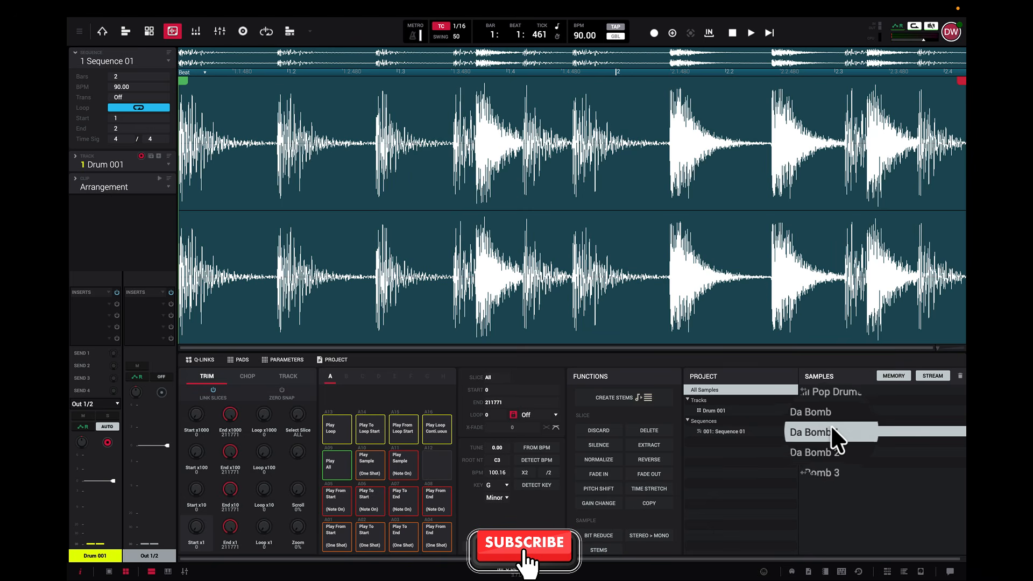
# Audition the Dmx Drums and Used Loop samples as continuous loops, stopping each one
pyautogui.click(828, 463)
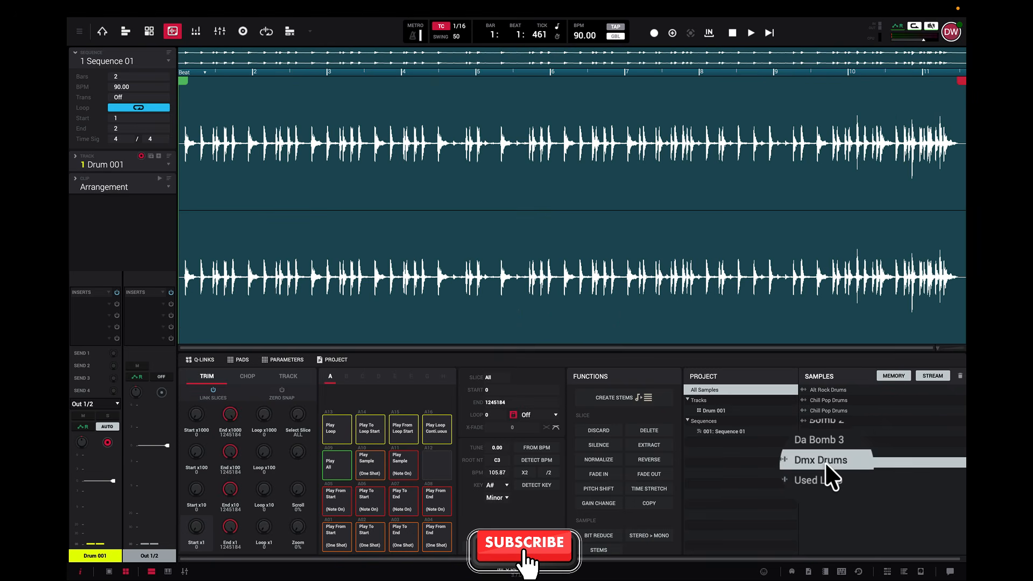
pyautogui.click(438, 422)
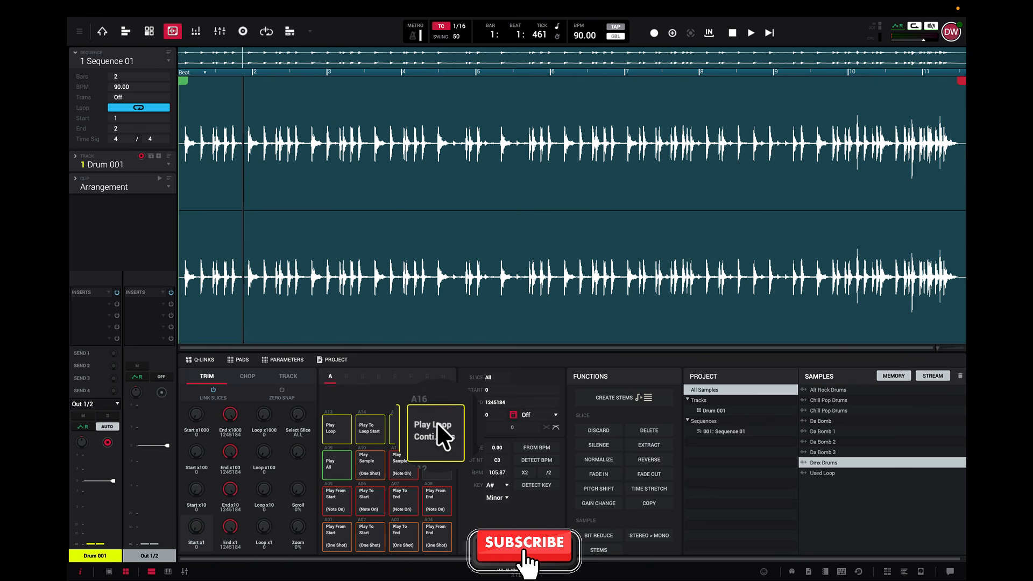
pyautogui.click(436, 425)
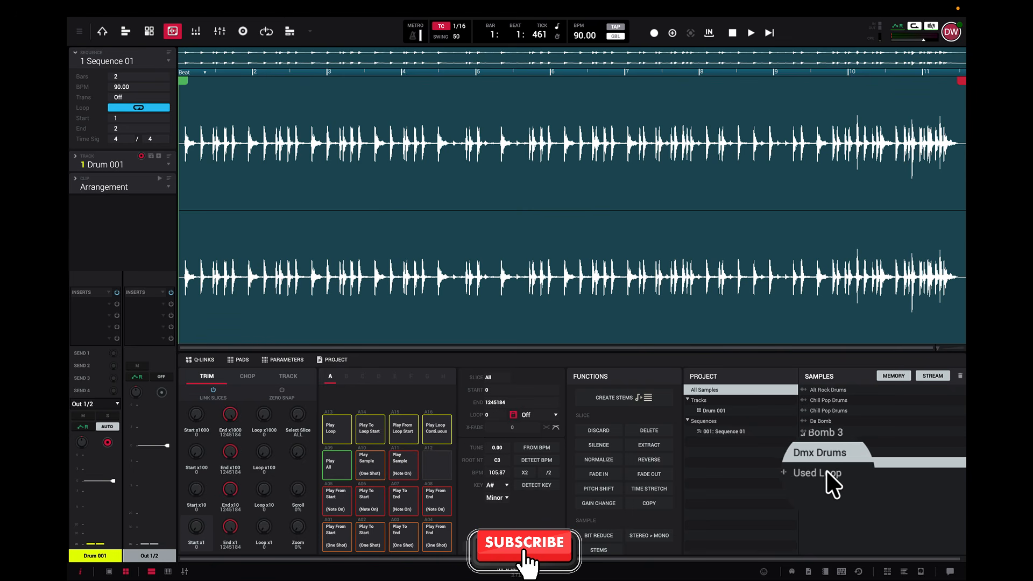
pyautogui.click(827, 473)
pyautogui.click(436, 430)
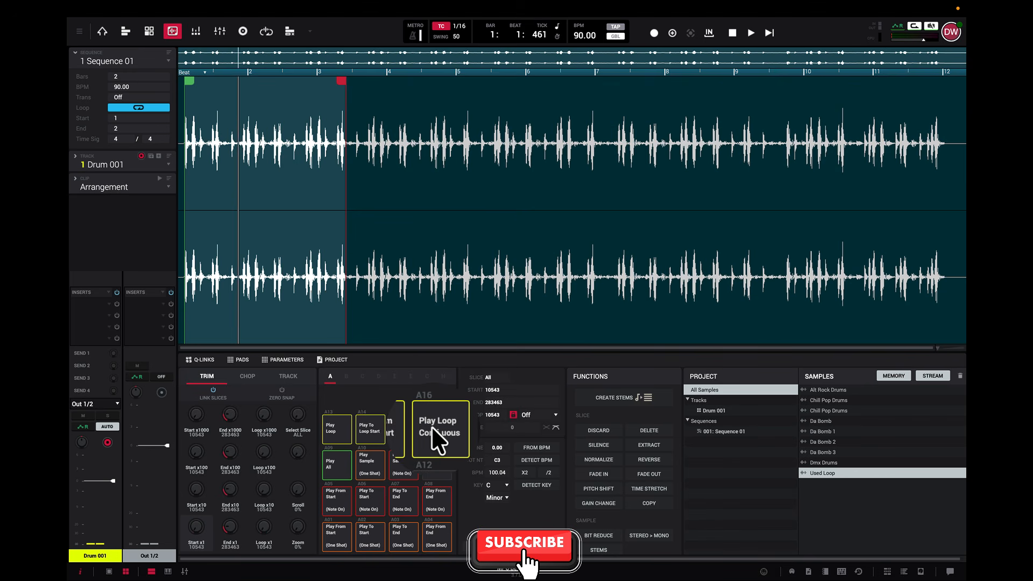
pyautogui.click(438, 440)
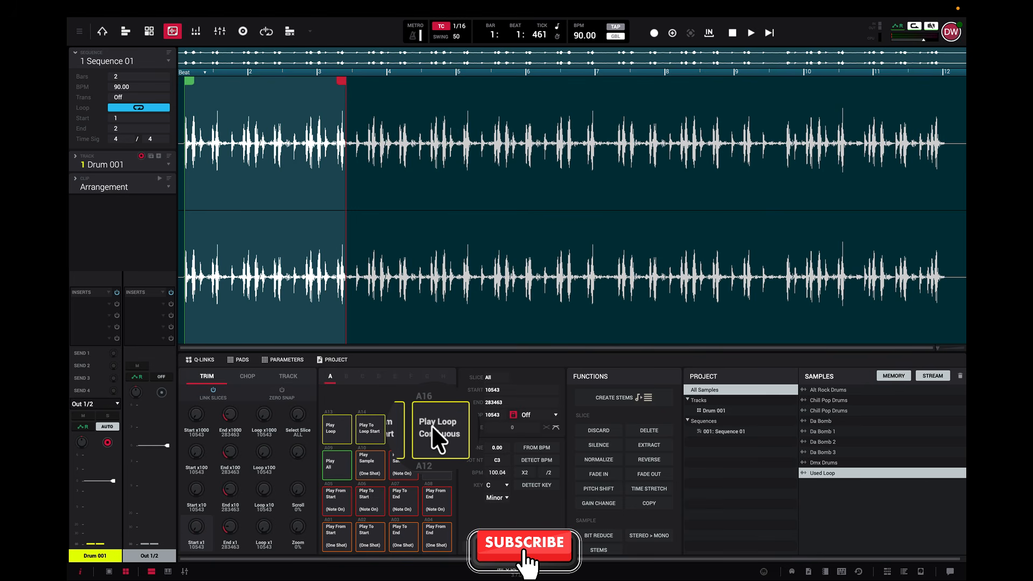
pyautogui.click(818, 419)
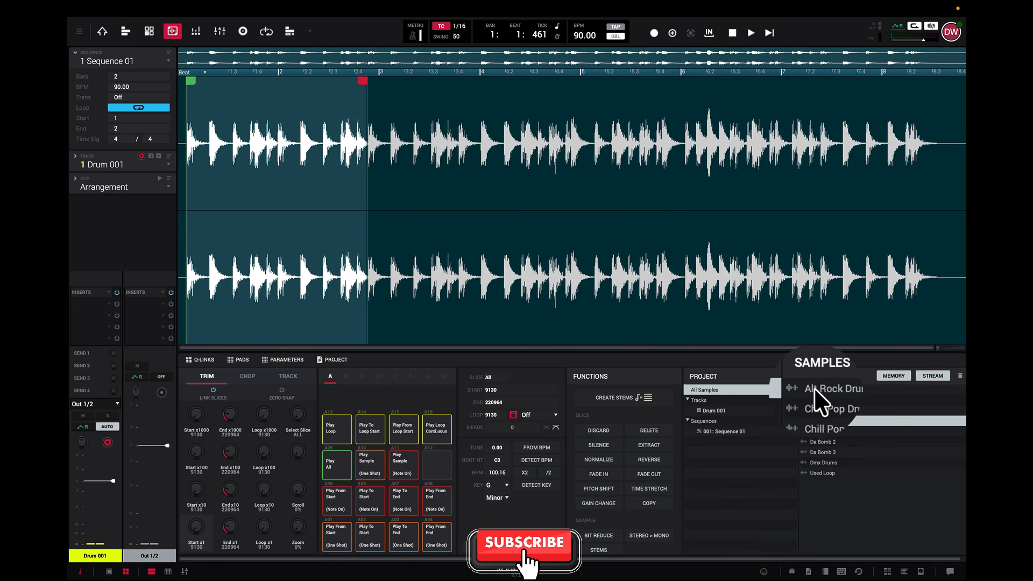
pyautogui.rightClick(815, 390)
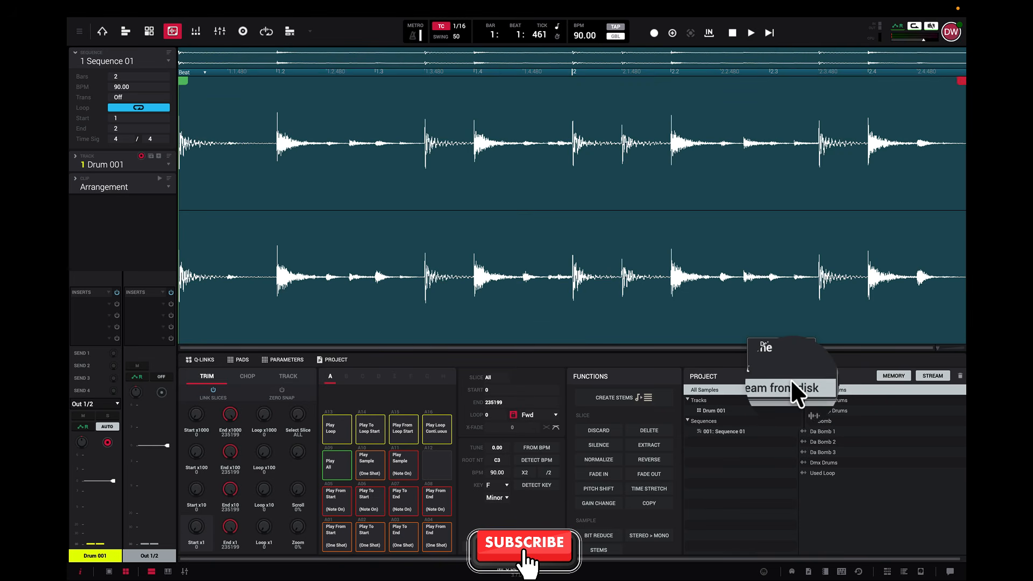
pyautogui.click(873, 421)
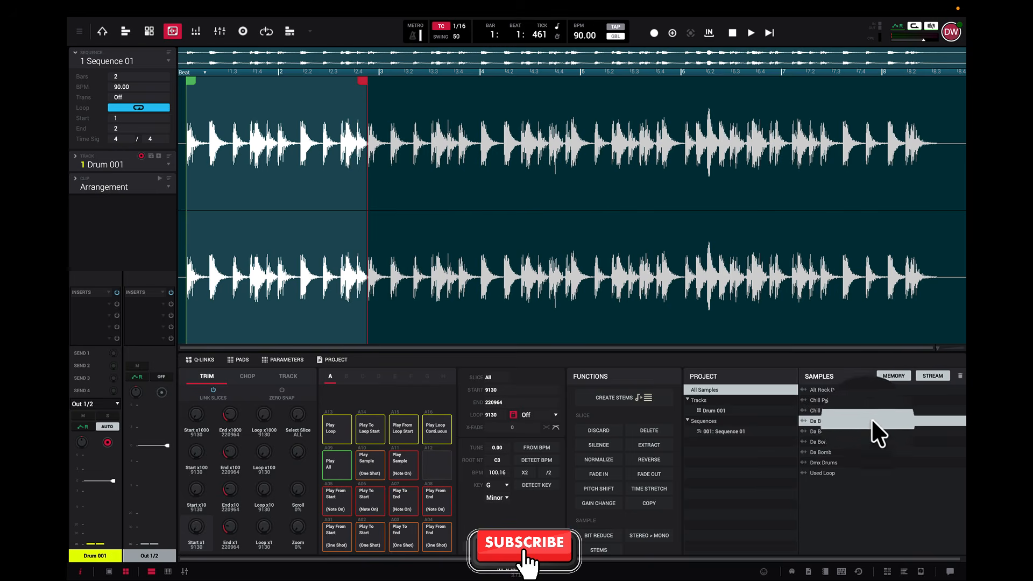
# Delete the Da Bomb 1 sample from the project
pyautogui.click(834, 431)
pyautogui.rightClick(833, 431)
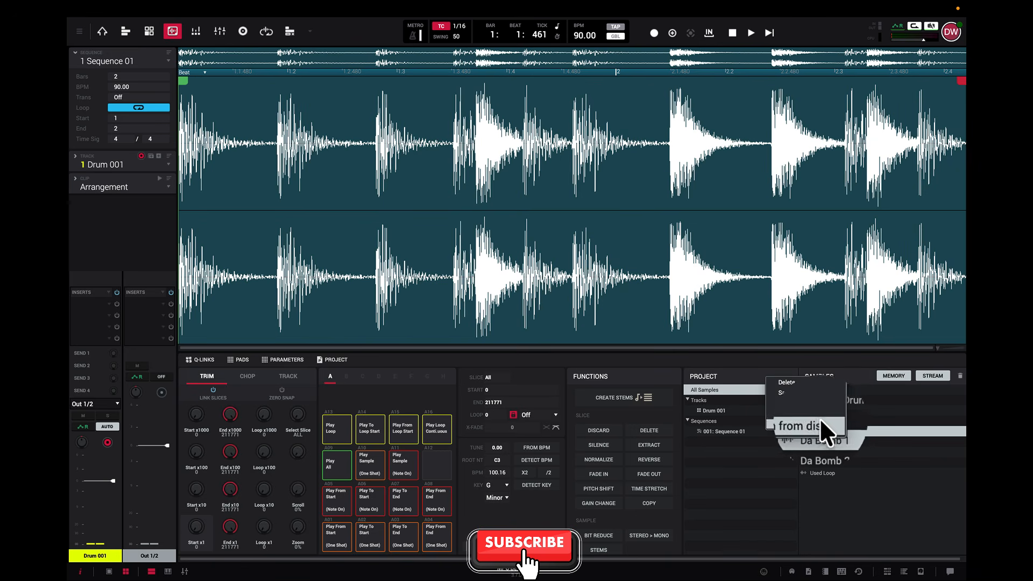
pyautogui.click(806, 378)
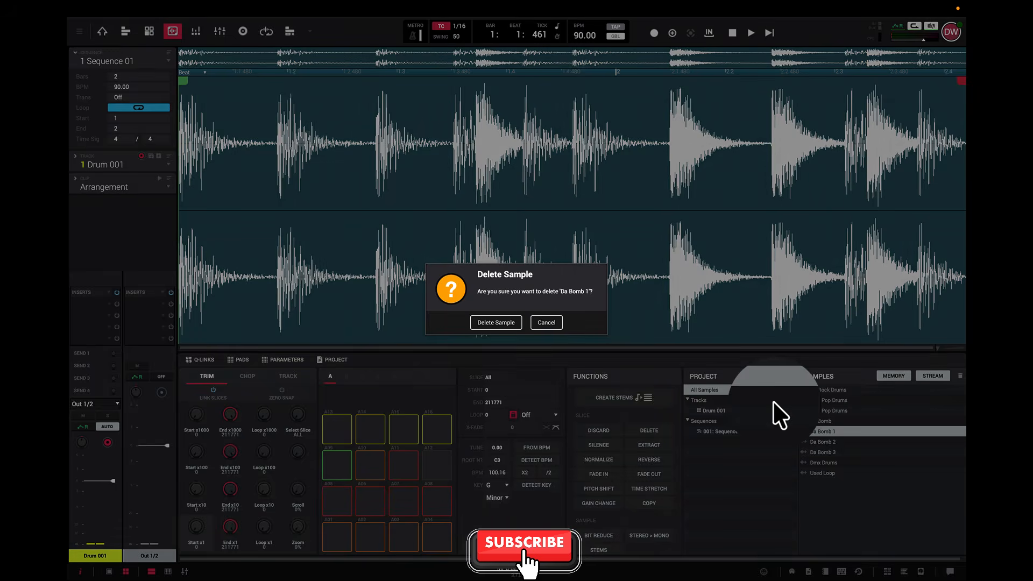
pyautogui.click(491, 326)
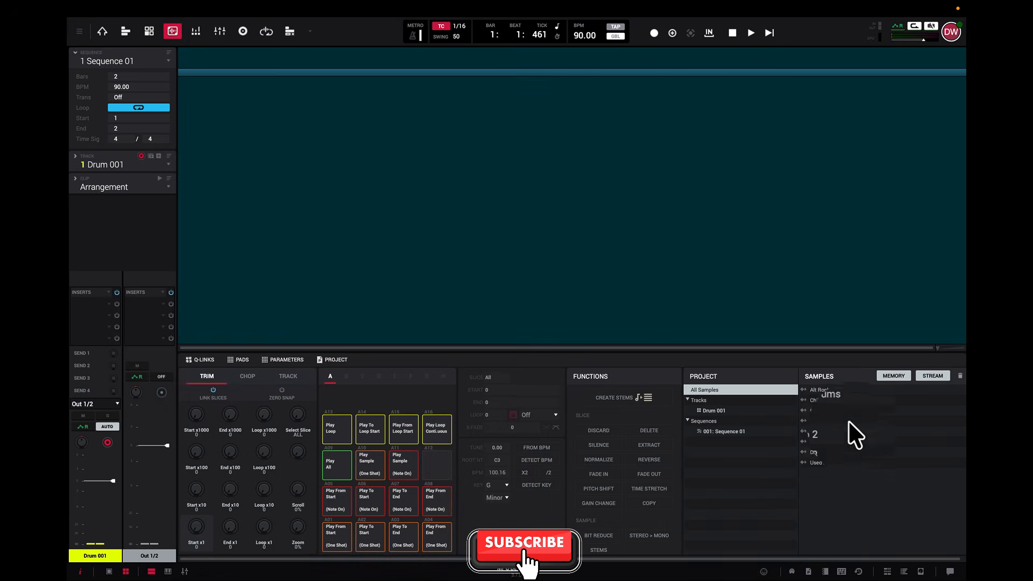
# Delete the Da Bomb 2 and Da Bomb 3 samples from the project
pyautogui.rightClick(824, 431)
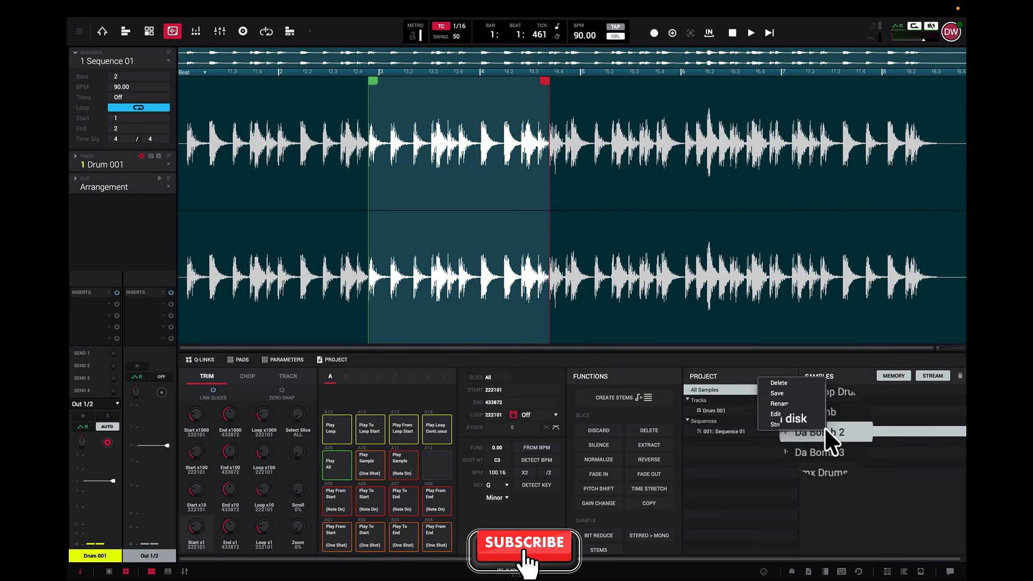
pyautogui.click(790, 380)
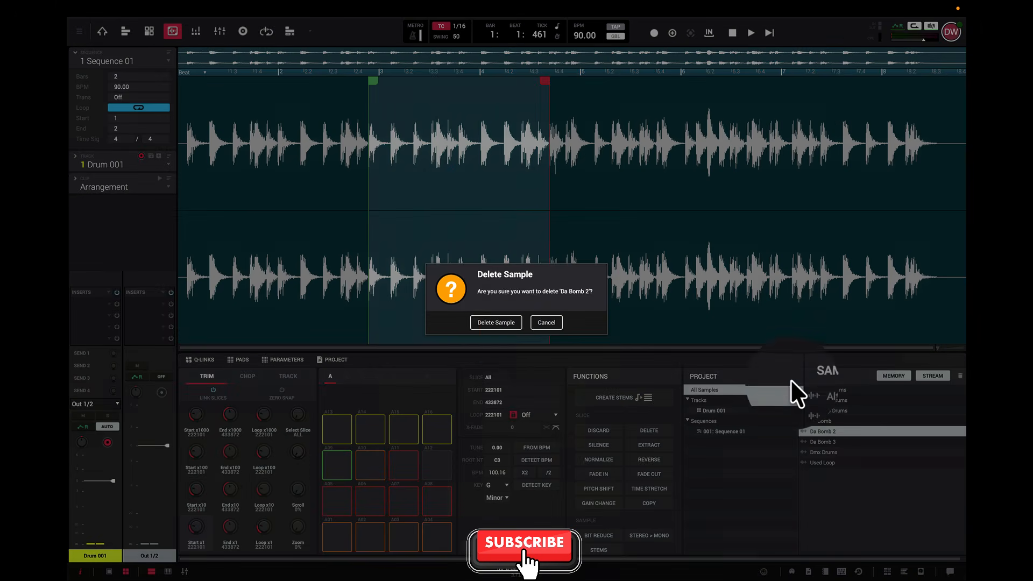
pyautogui.click(496, 322)
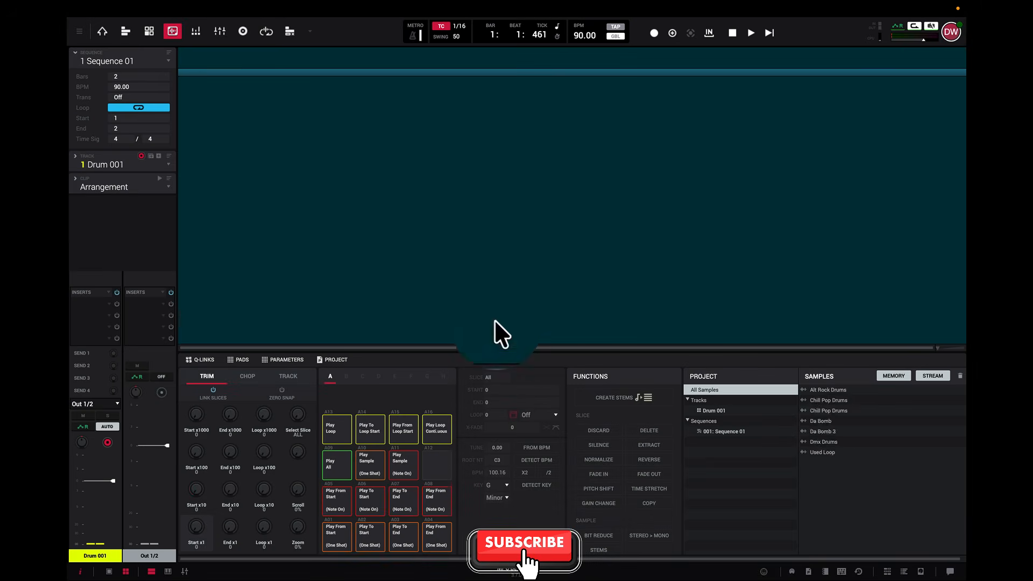
pyautogui.rightClick(823, 430)
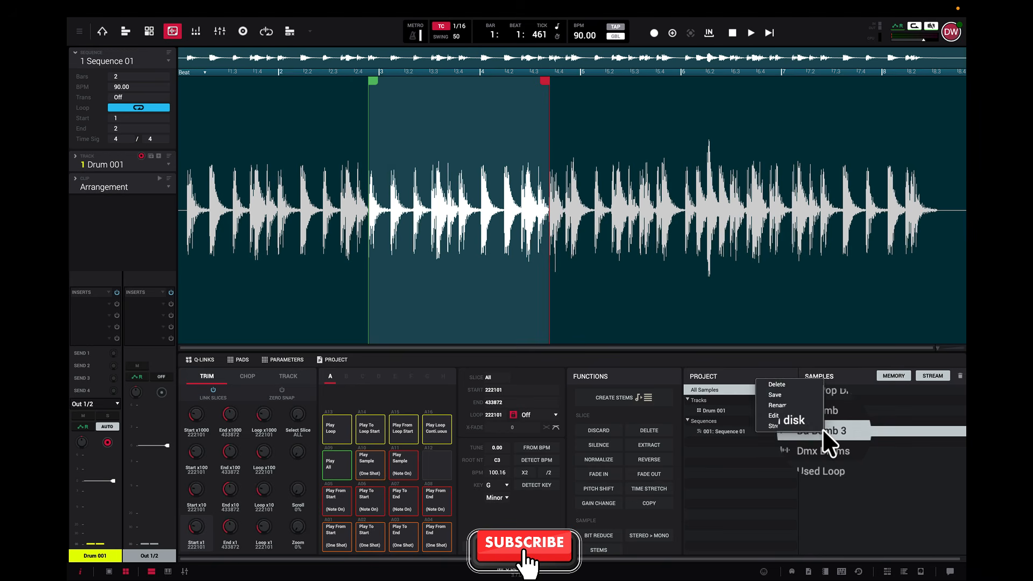
pyautogui.click(795, 381)
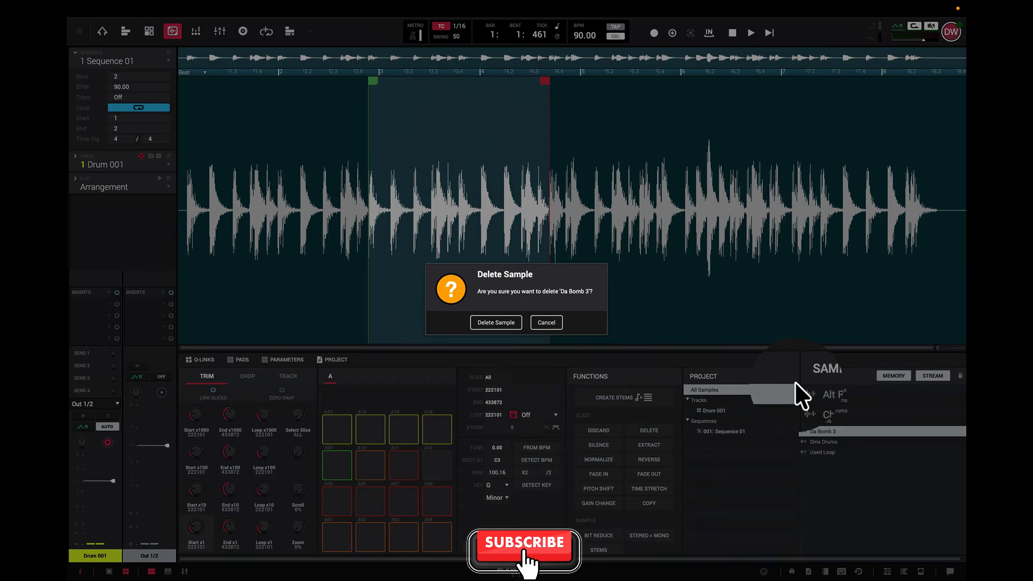
pyautogui.click(498, 322)
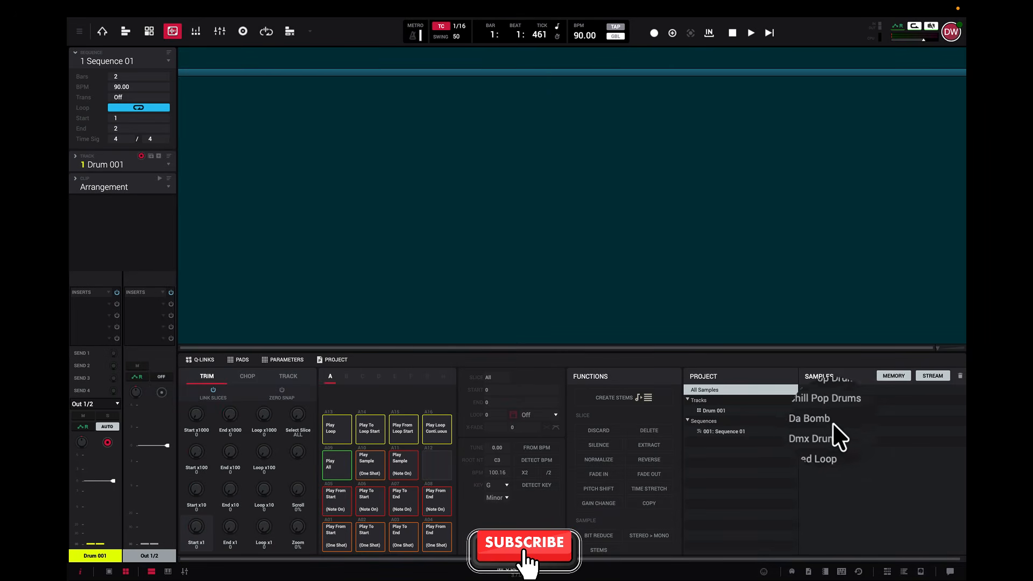
# Move the Da Bomb sample's trim region to start at about 221573 and end at about 434017, auditioning it from its start point
pyautogui.click(817, 415)
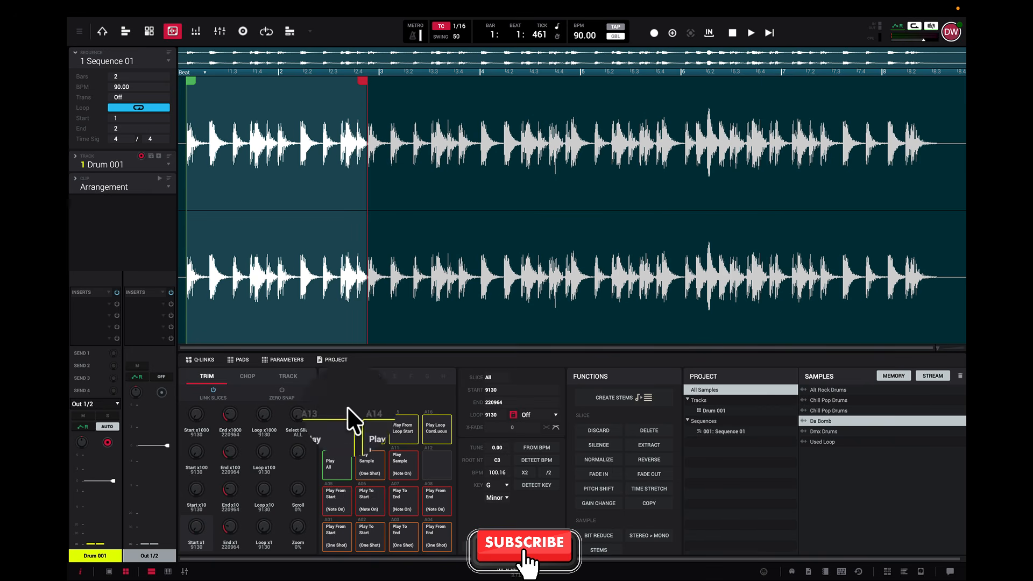
pyautogui.click(337, 530)
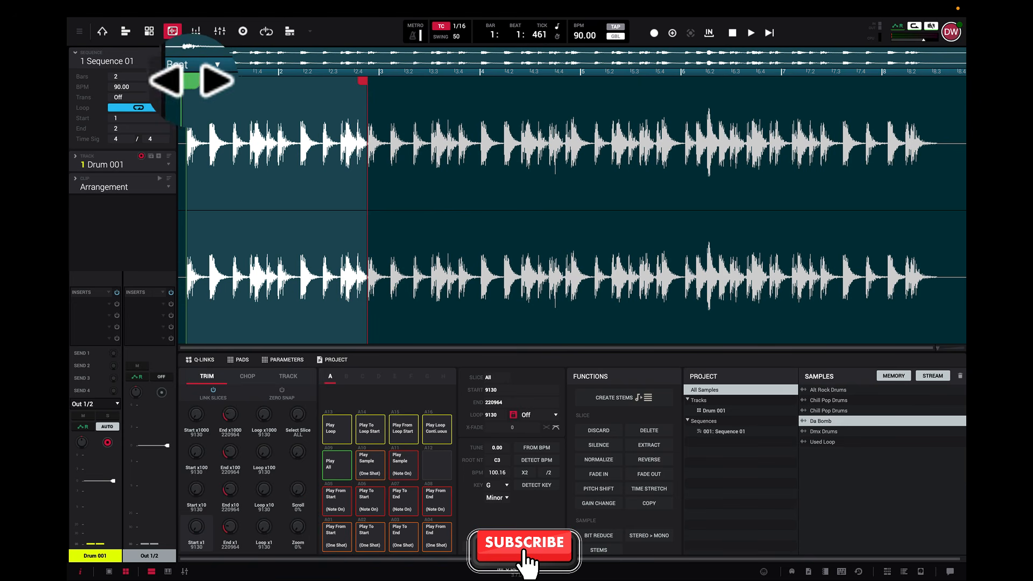
pyautogui.moveTo(192, 81); pyautogui.dragTo(546, 81)
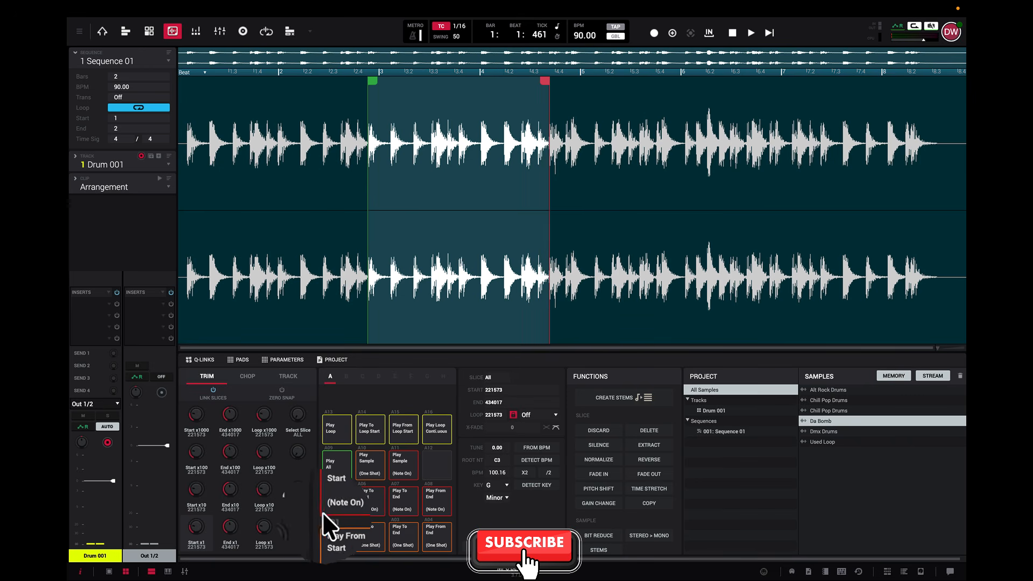
pyautogui.click(330, 530)
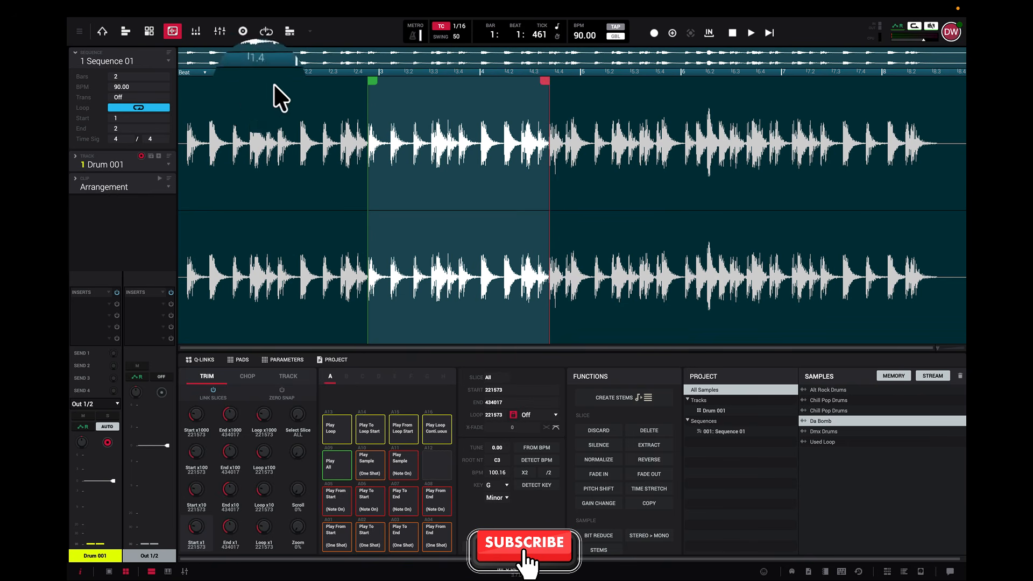
# Switch the waveform ruler's units to time, to samples and back to beats
pyautogui.click(203, 70)
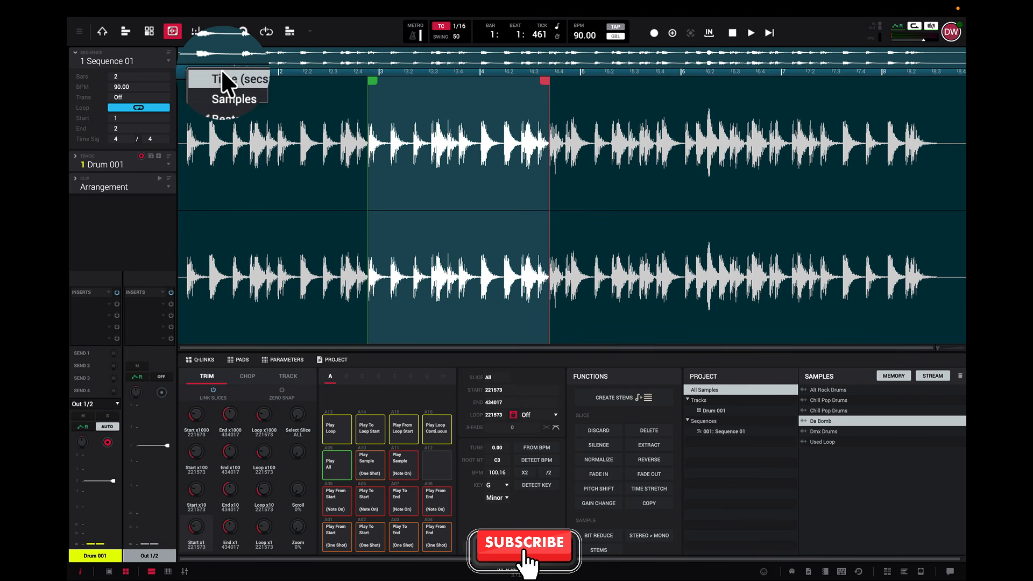
pyautogui.click(225, 99)
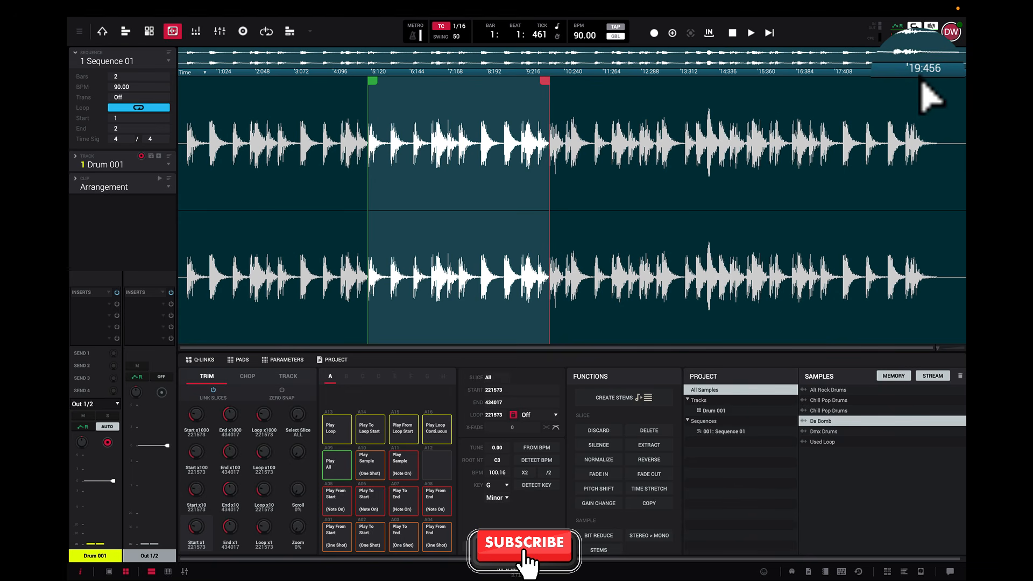
pyautogui.click(203, 70)
pyautogui.click(222, 85)
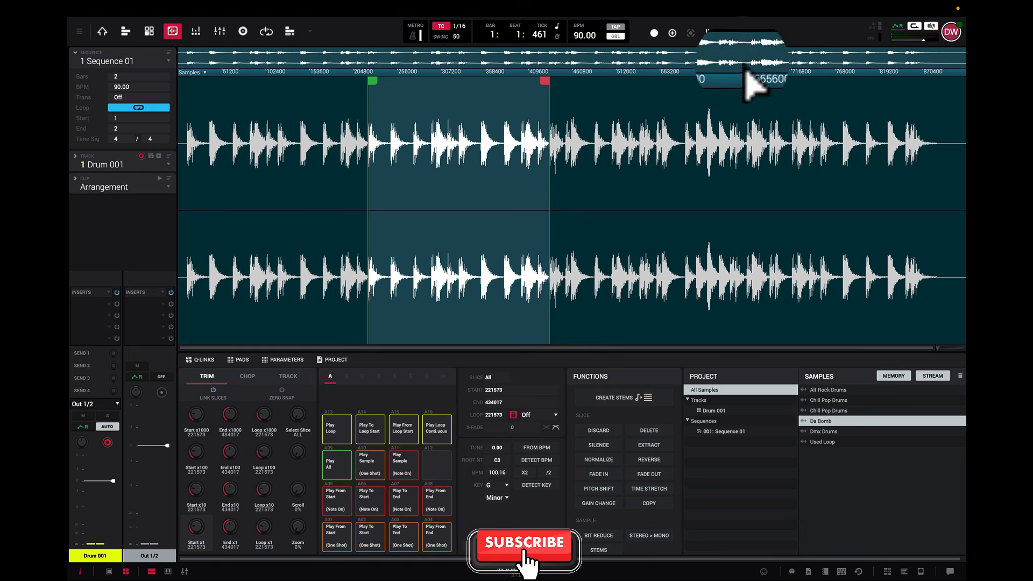
pyautogui.click(205, 74)
pyautogui.click(220, 101)
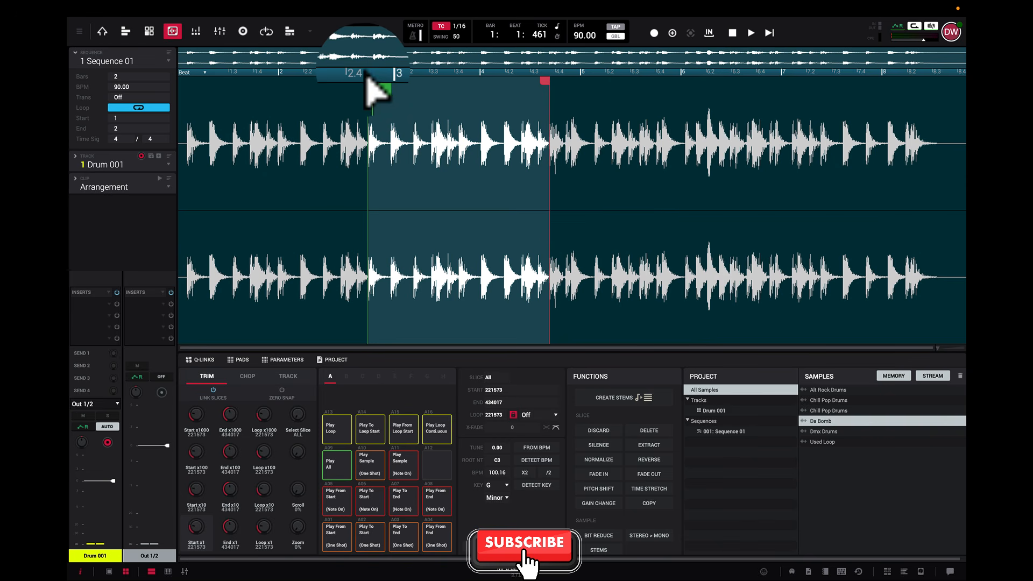
# Fine-tune Da Bomb's trim start point to about 222074, just before the drum hit's onset
pyautogui.moveTo(369, 90); pyautogui.dragTo(396, 145)
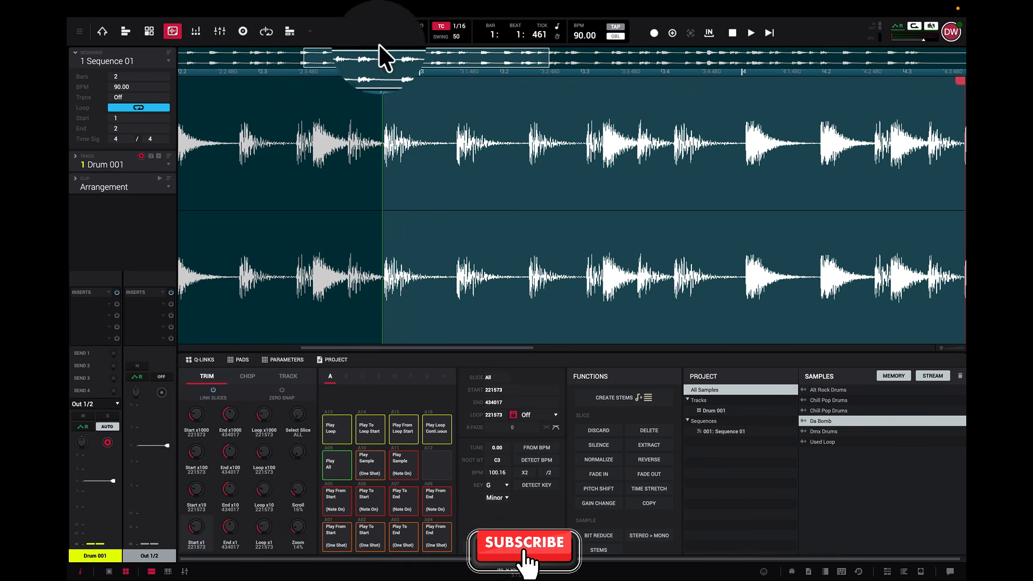
pyautogui.moveTo(421, 74); pyautogui.dragTo(479, 57)
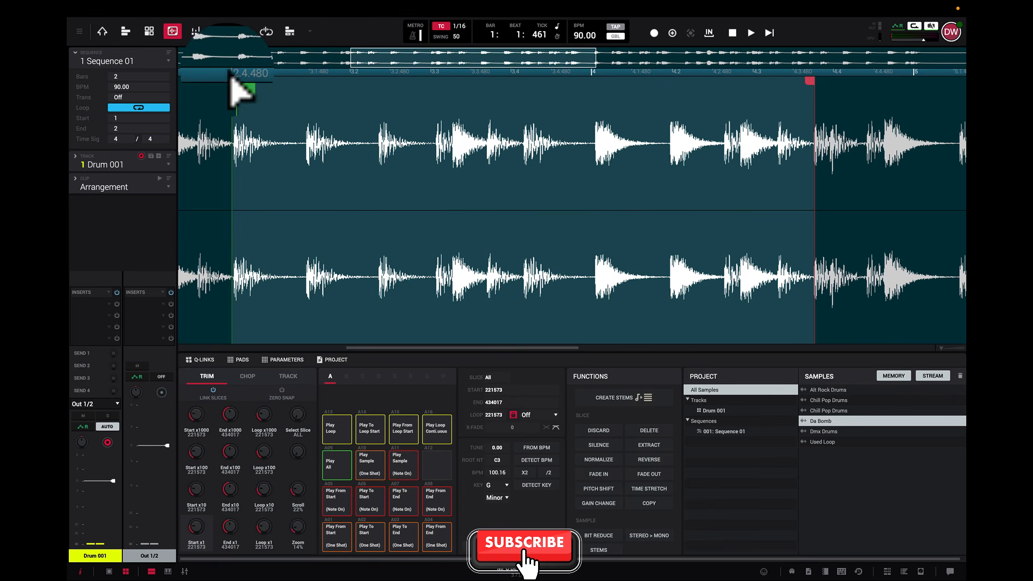
pyautogui.moveTo(232, 81)
pyautogui.mouseDown()
pyautogui.moveTo(260, 115)
pyautogui.moveTo(322, 270)
pyautogui.moveTo(350, 295)
pyautogui.mouseUp()
pyautogui.moveTo(306, 83)
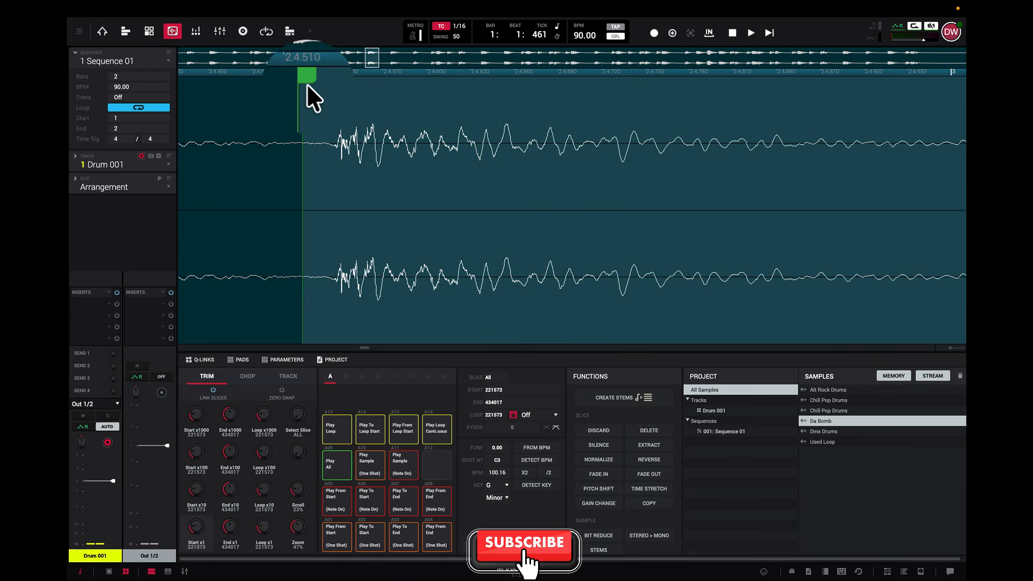
pyautogui.moveTo(300, 81)
pyautogui.mouseDown()
pyautogui.moveTo(323, 82)
pyautogui.moveTo(396, 238)
pyautogui.mouseUp()
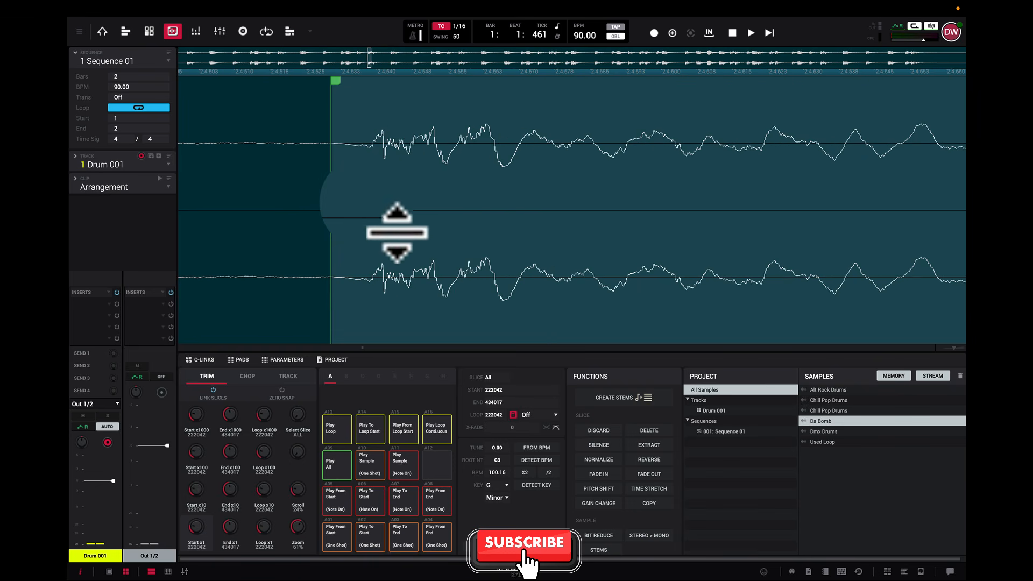
pyautogui.moveTo(335, 81); pyautogui.dragTo(339, 81)
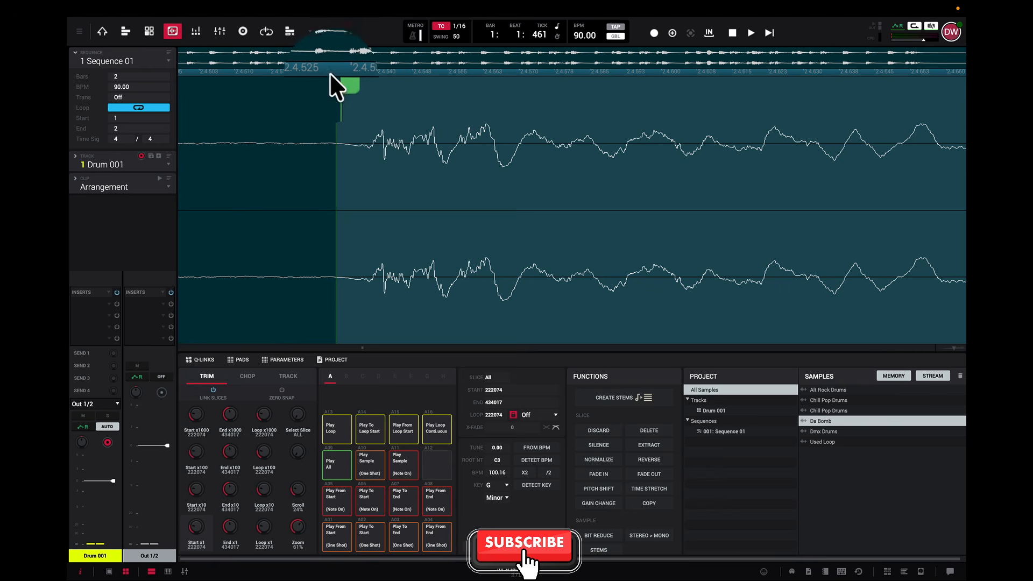
pyautogui.moveTo(331, 75); pyautogui.dragTo(342, 31)
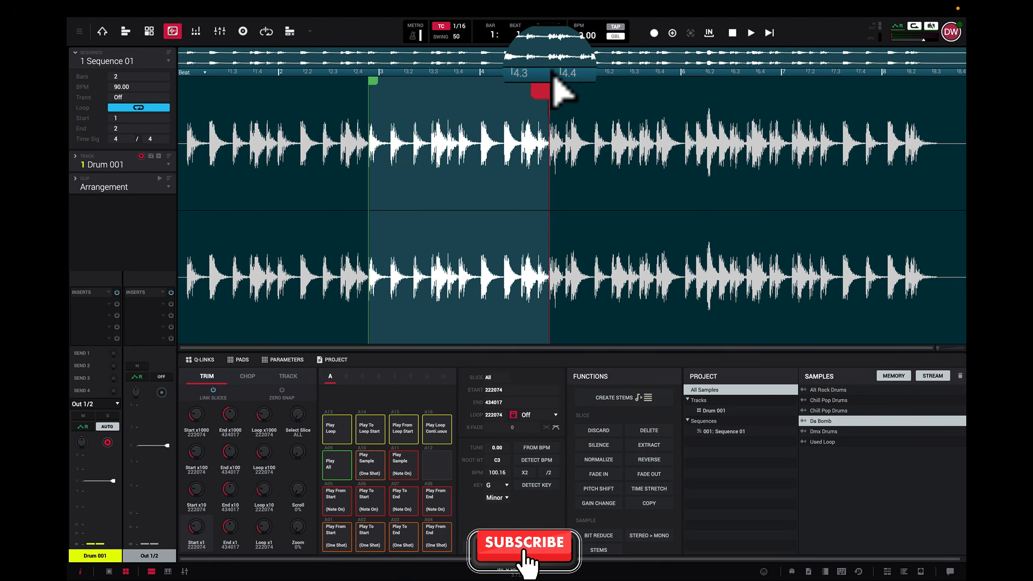
# Fine-tune Da Bomb's trim end point to about 433886, just before the following drum hit
pyautogui.moveTo(554, 88); pyautogui.dragTo(636, 360)
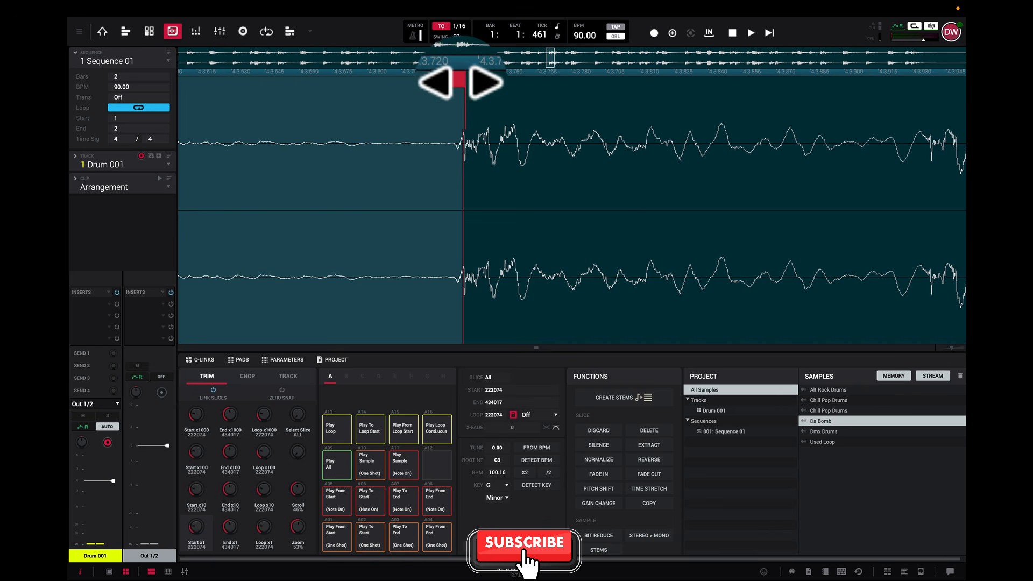
pyautogui.moveTo(459, 82); pyautogui.dragTo(450, 80)
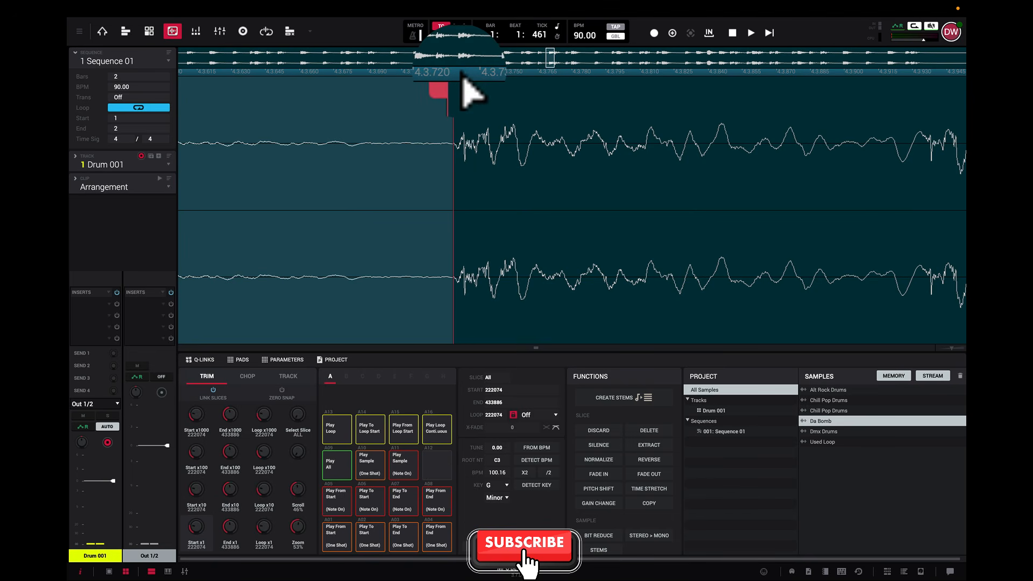
pyautogui.moveTo(464, 78); pyautogui.dragTo(477, 43)
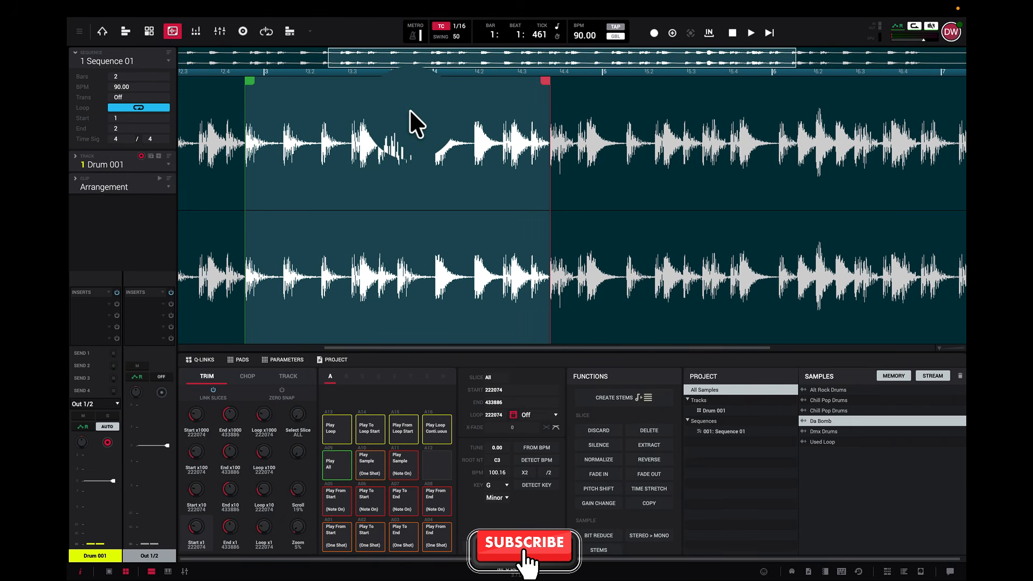
# Audition Da Bomb up to its start point as a one-shot, from the start point while held, and as Play Sample in one-shot and note-on modes
pyautogui.hscroll(-5, 410, 110)
pyautogui.hscroll(3, 410, 112)
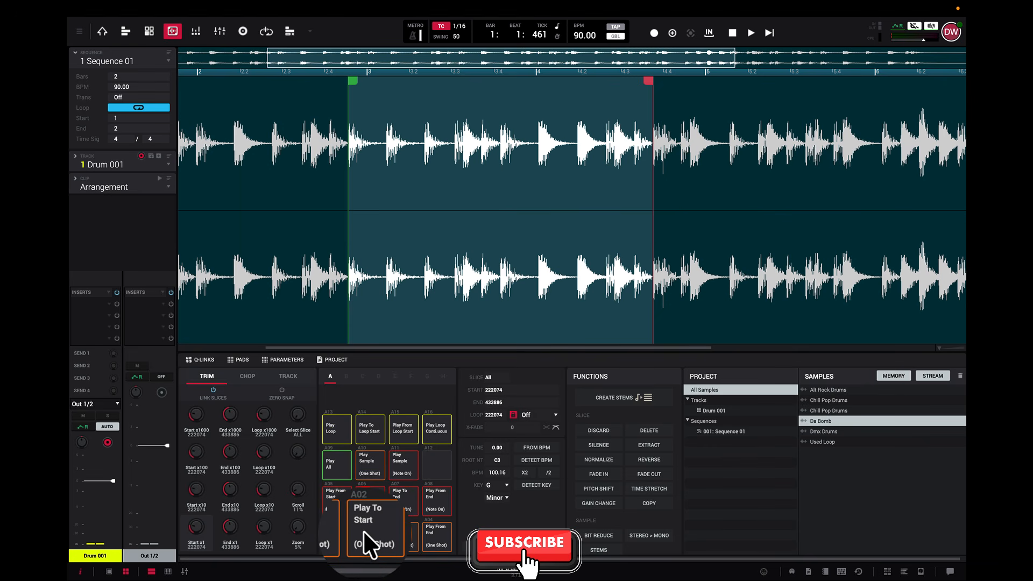
pyautogui.click(369, 543)
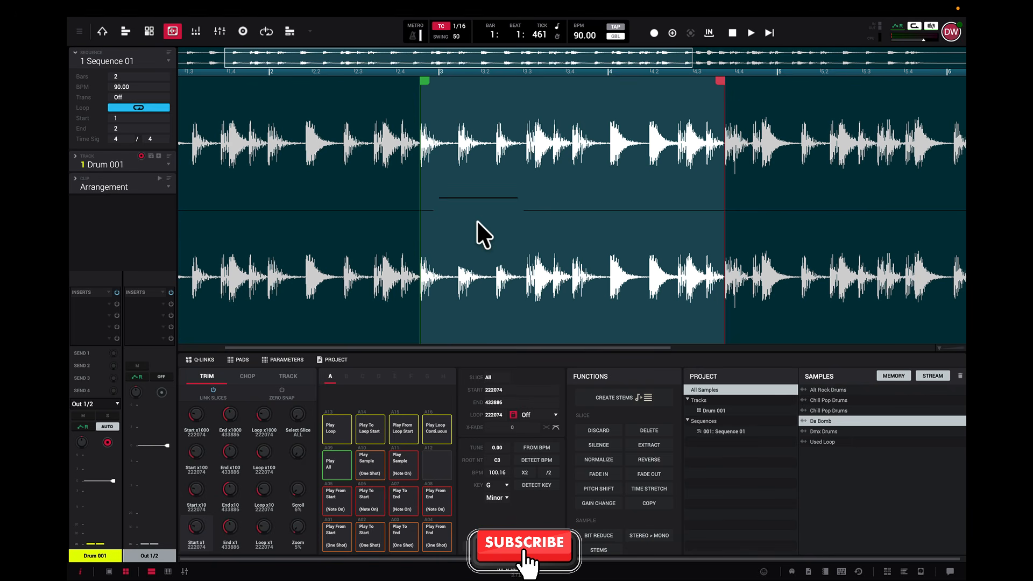
pyautogui.click(333, 496)
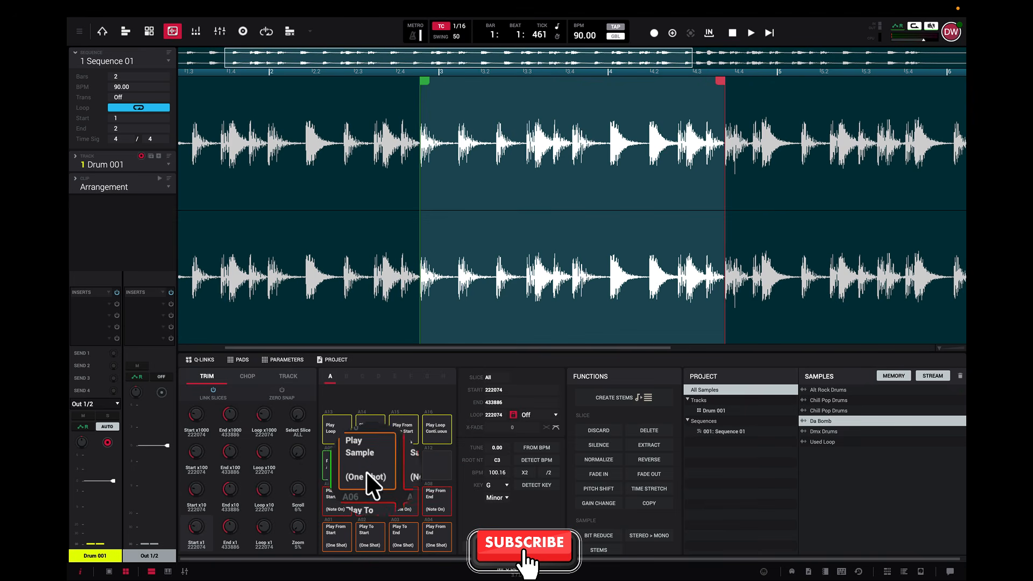
pyautogui.click(374, 461)
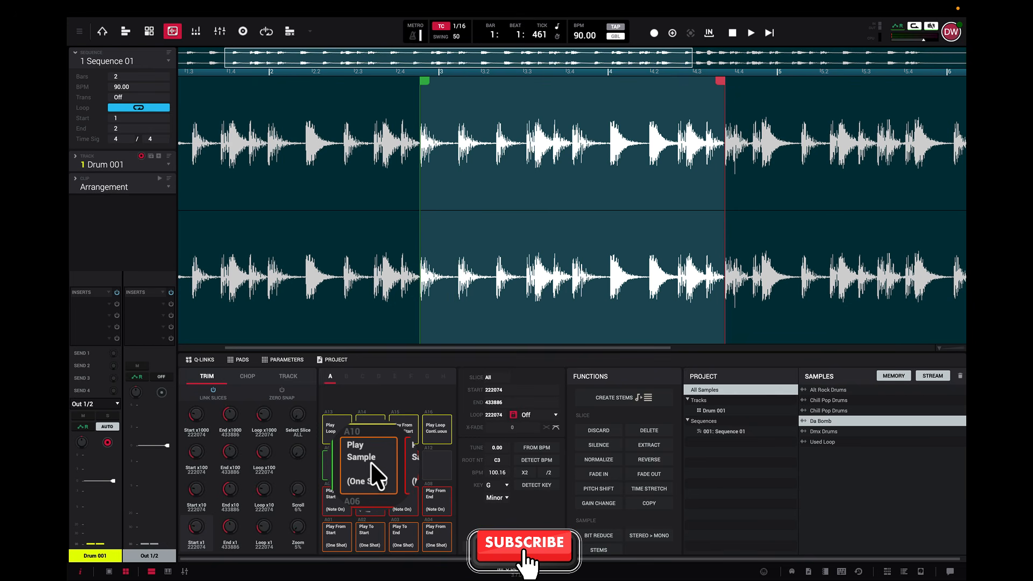
pyautogui.click(407, 464)
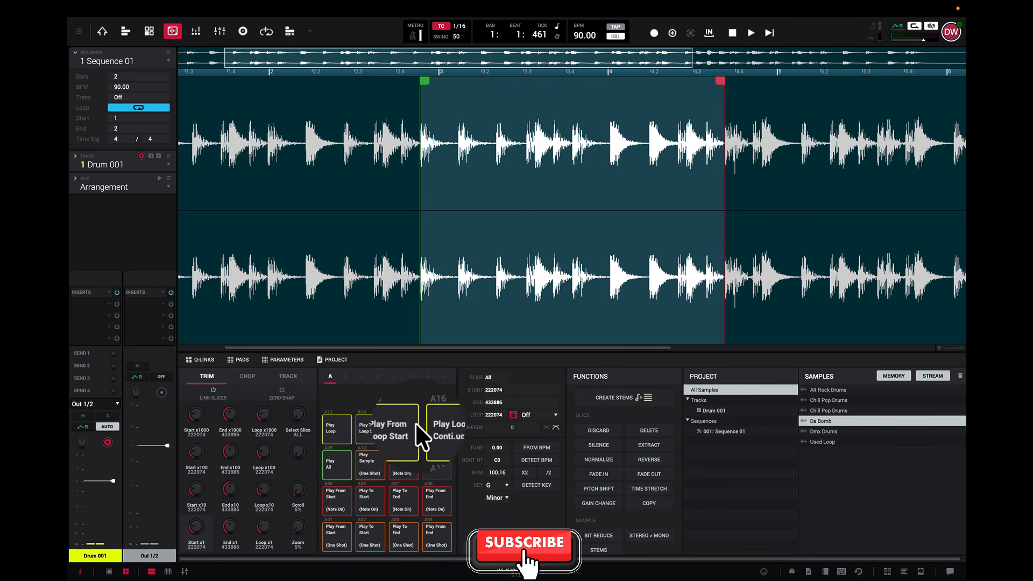
# Audition Da Bomb with the Play Loop, Play To Loop Start and Play From Loop Start options
pyautogui.click(335, 428)
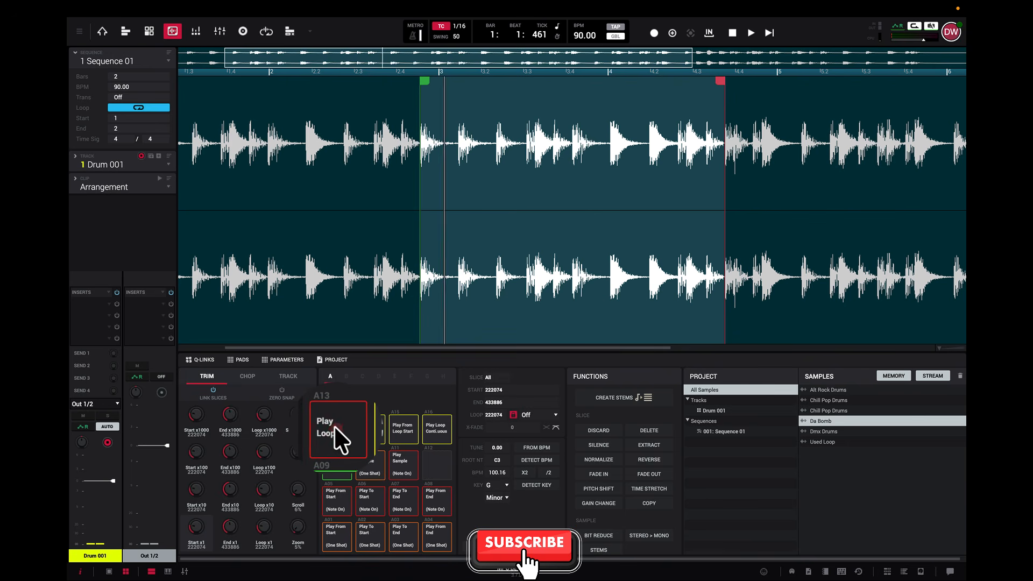
pyautogui.click(335, 428)
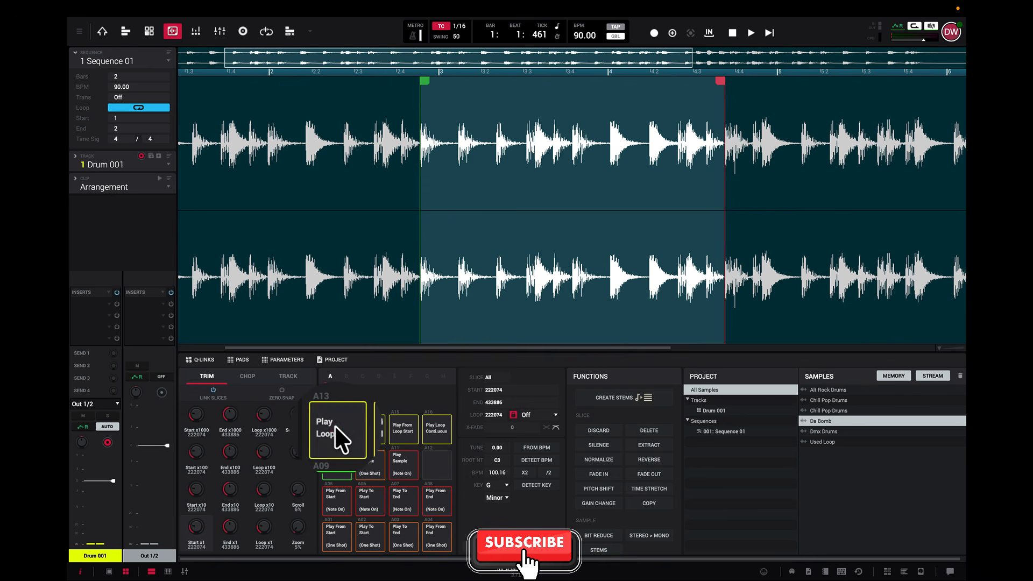
pyautogui.click(335, 428)
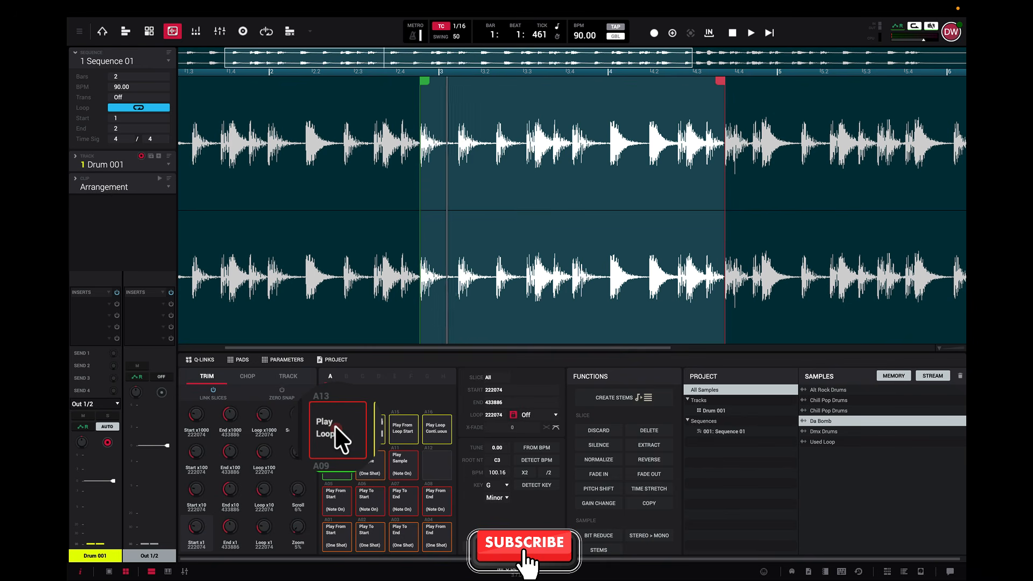
pyautogui.click(370, 434)
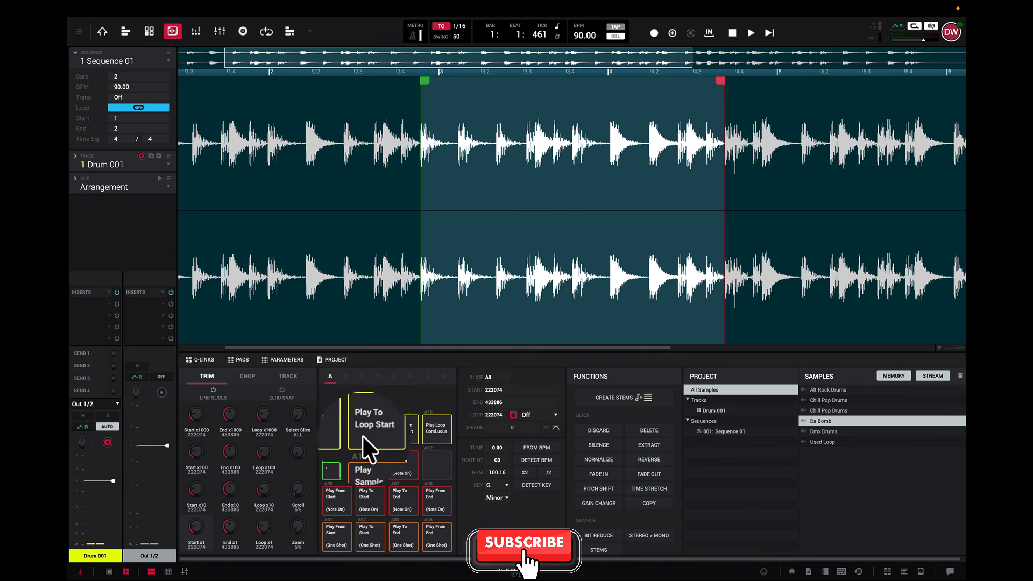
pyautogui.click(368, 430)
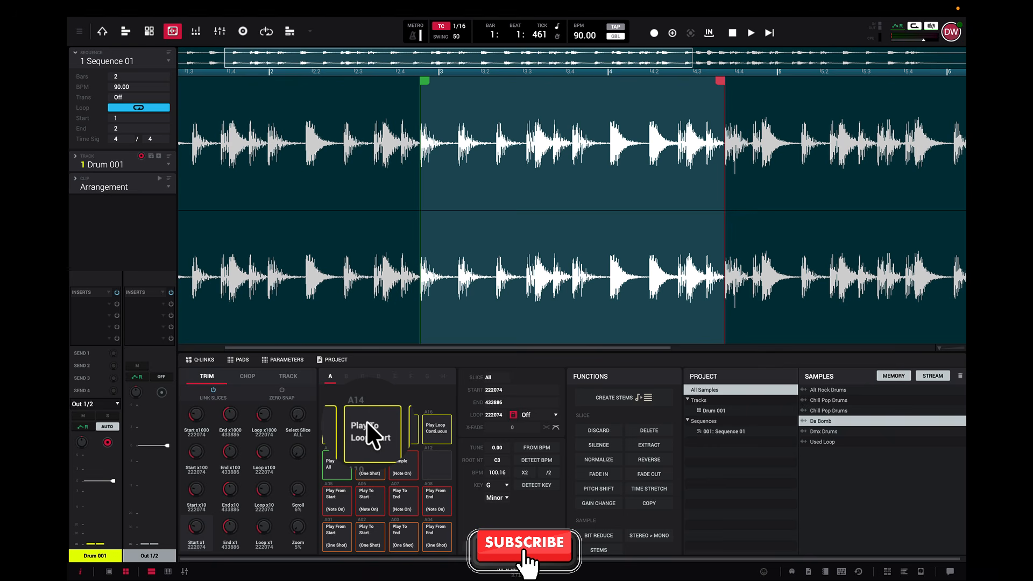
pyautogui.click(366, 421)
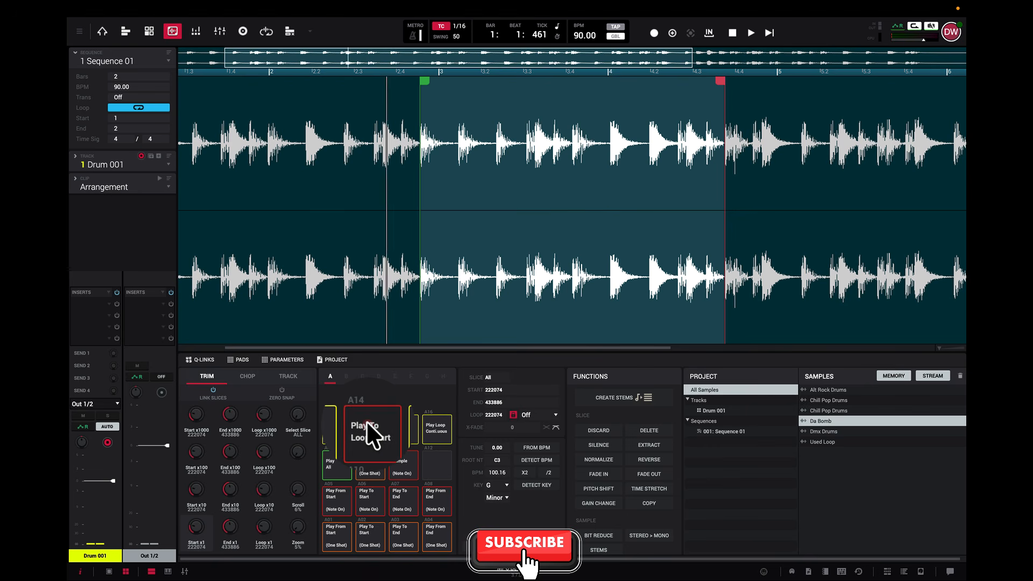
pyautogui.click(409, 439)
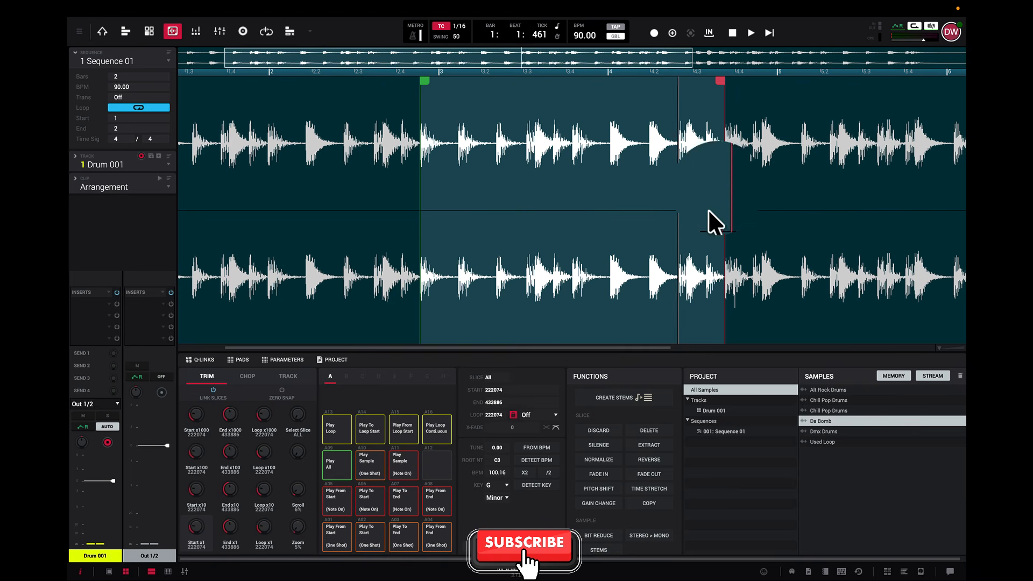
# Shorten the playing region to end at about 327929, extend its end point to about 433142, and stop playback
pyautogui.moveTo(722, 82); pyautogui.dragTo(568, 97)
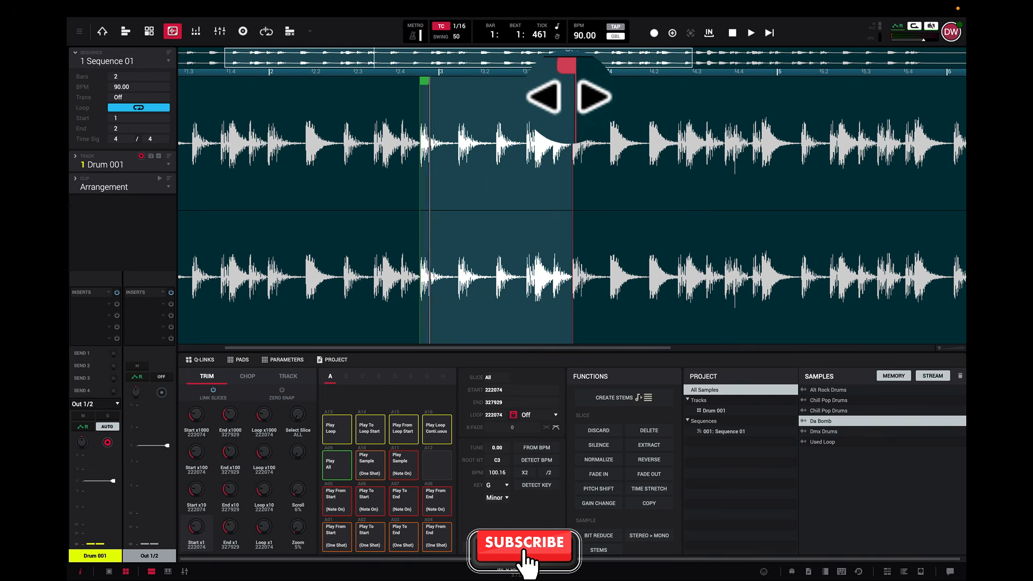
pyautogui.moveTo(569, 97); pyautogui.dragTo(719, 85)
pyautogui.press('space')
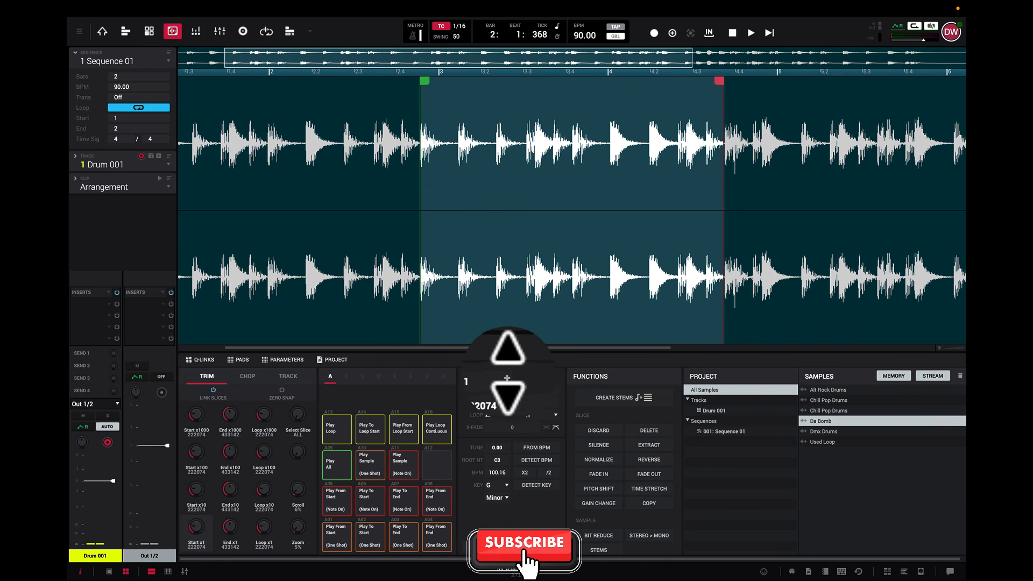
pyautogui.moveTo(508, 373)
pyautogui.mouseDown()
pyautogui.moveTo(508, 363)
pyautogui.moveTo(506, 382)
pyautogui.mouseUp()
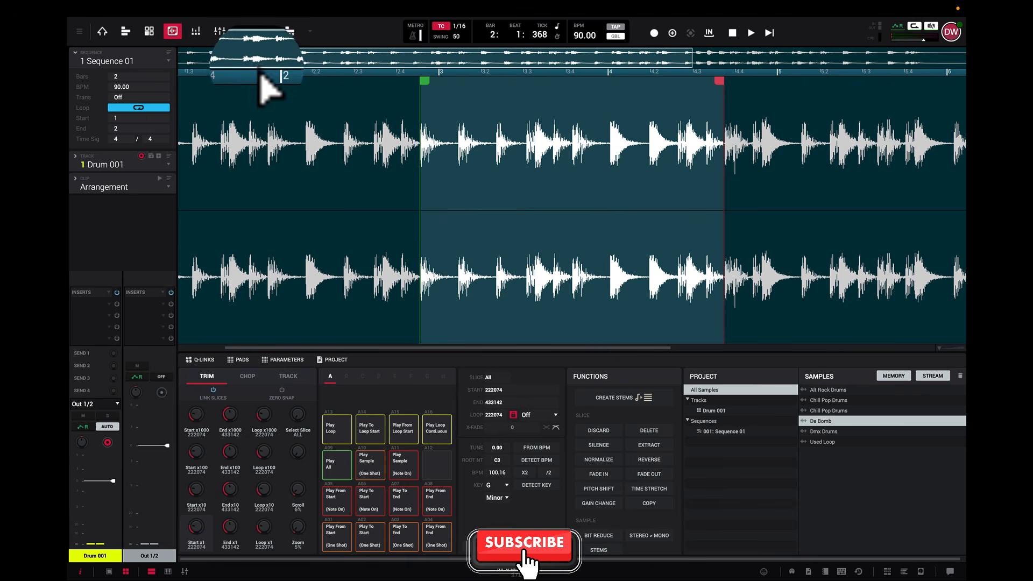
# Set the waveform ruler's units to samples with the whole Da Bomb waveform in view
pyautogui.moveTo(259, 70); pyautogui.dragTo(276, 11)
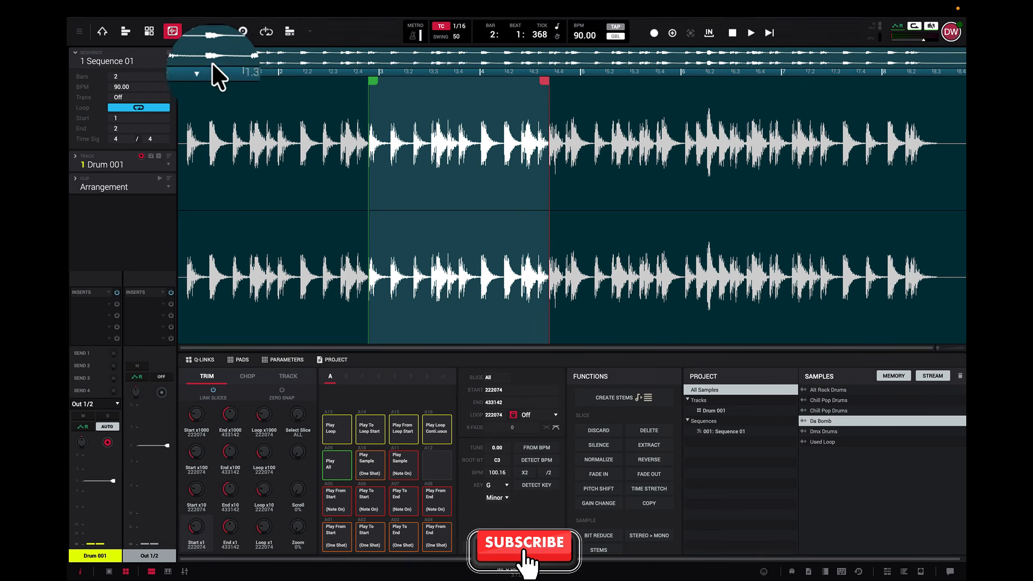
pyautogui.click(212, 96)
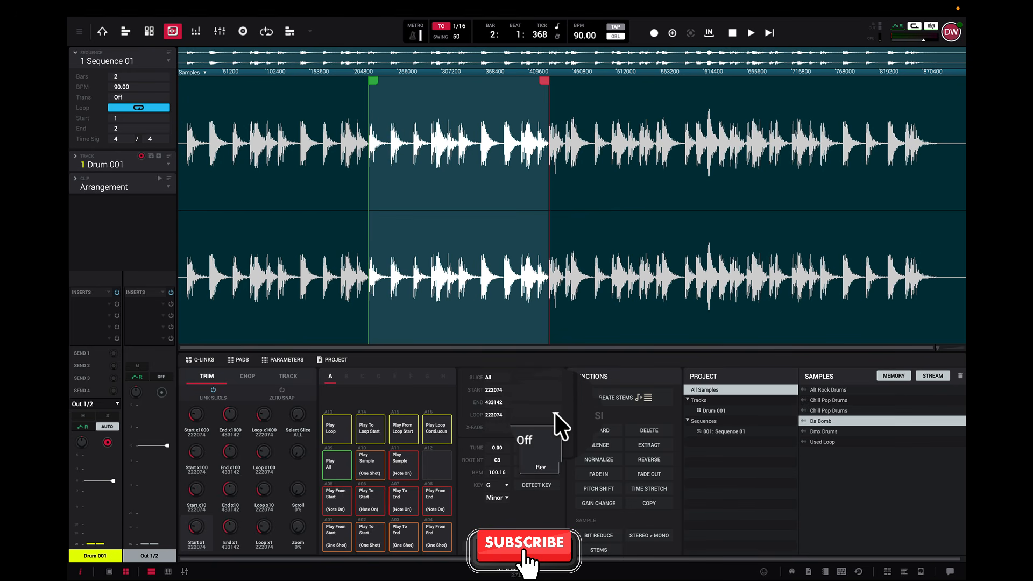
# Set Da Bomb's loop mode to Fwd, Alt and finally Rev, auditioning the trim region as a continuous loop
pyautogui.click(544, 443)
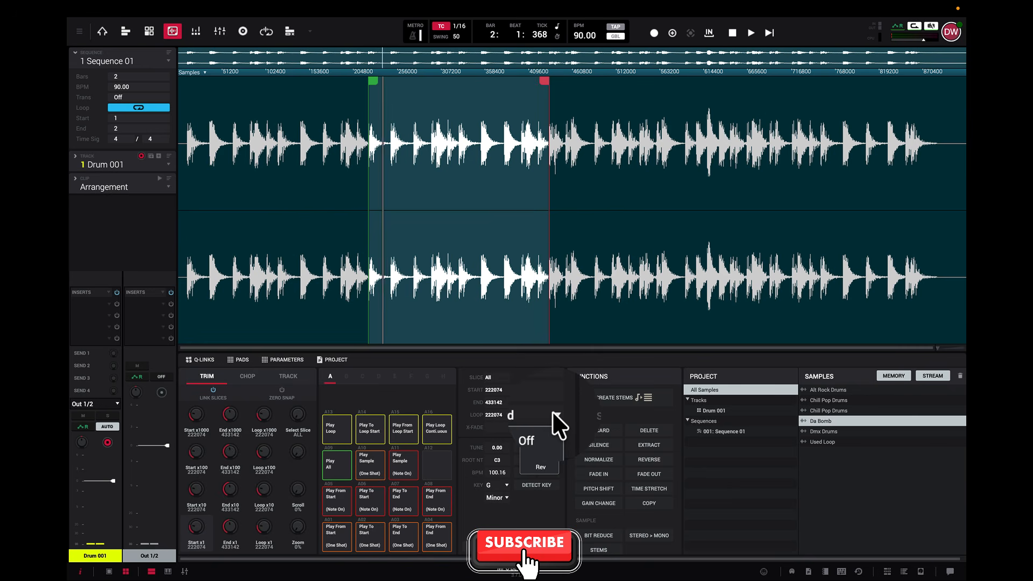
pyautogui.click(543, 448)
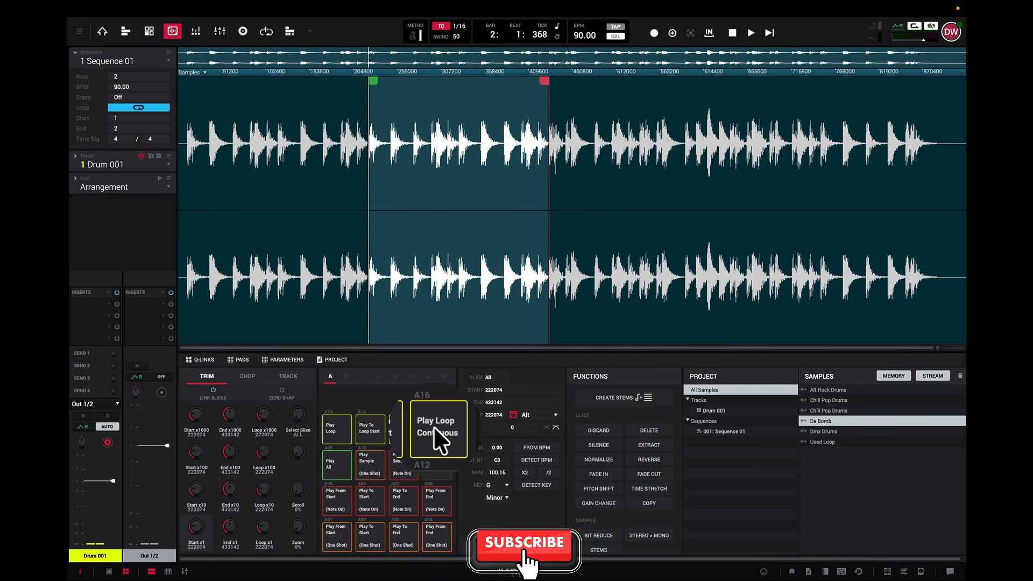
pyautogui.click(556, 414)
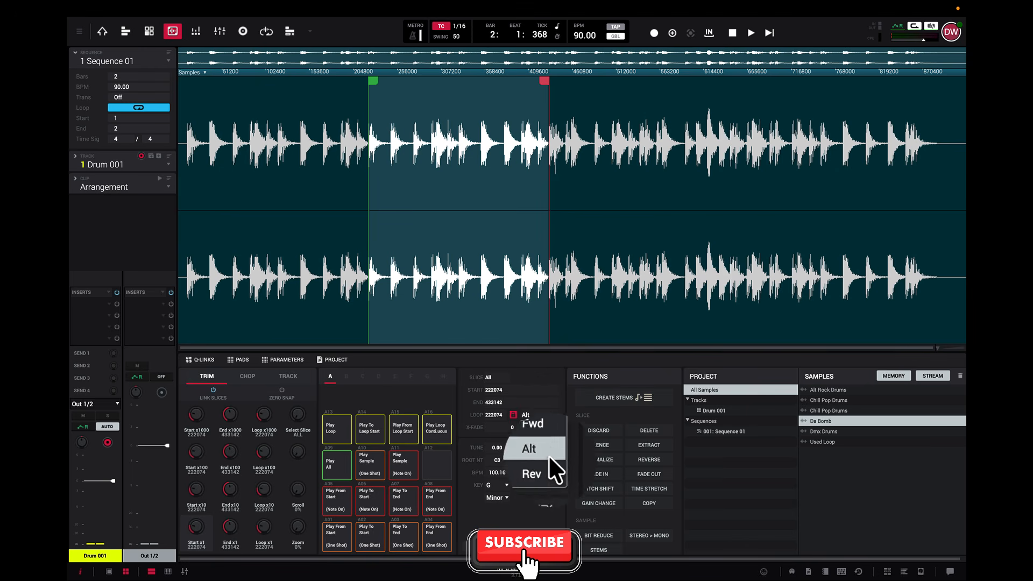
pyautogui.click(546, 461)
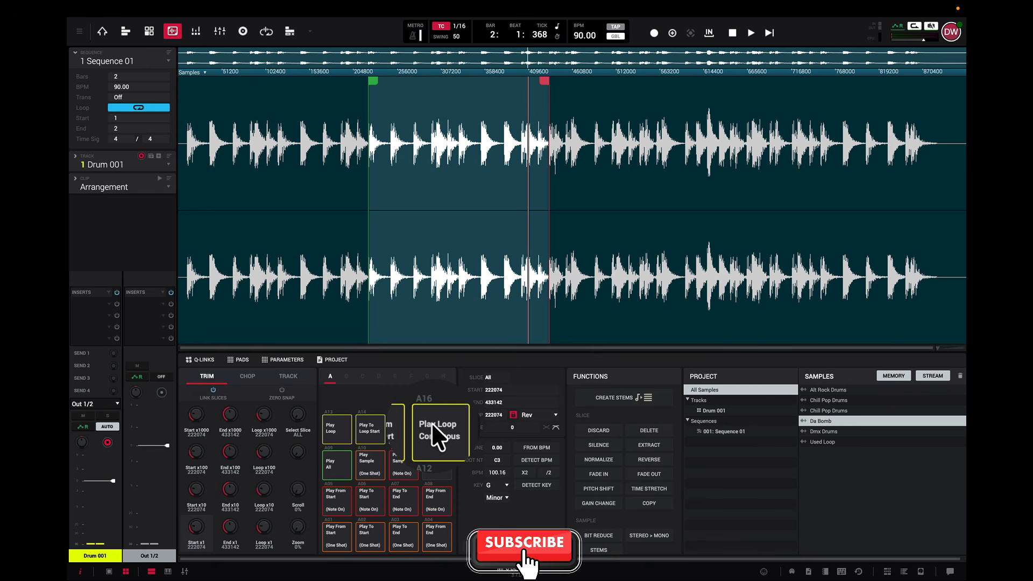
pyautogui.click(434, 424)
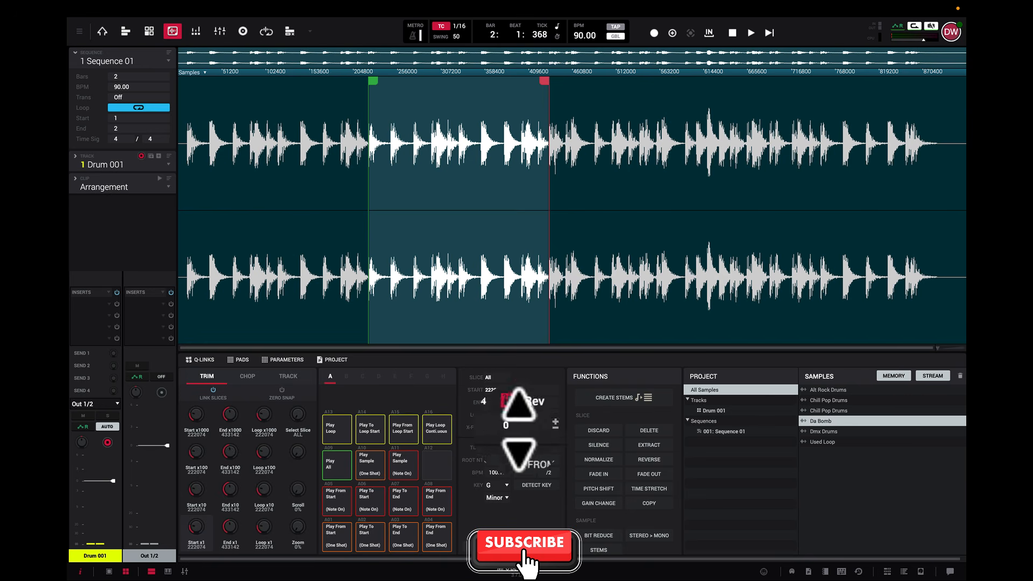
# Audition Da Bomb's trim region with Play Loop Continuous, and briefly play the sequence
pyautogui.click(439, 428)
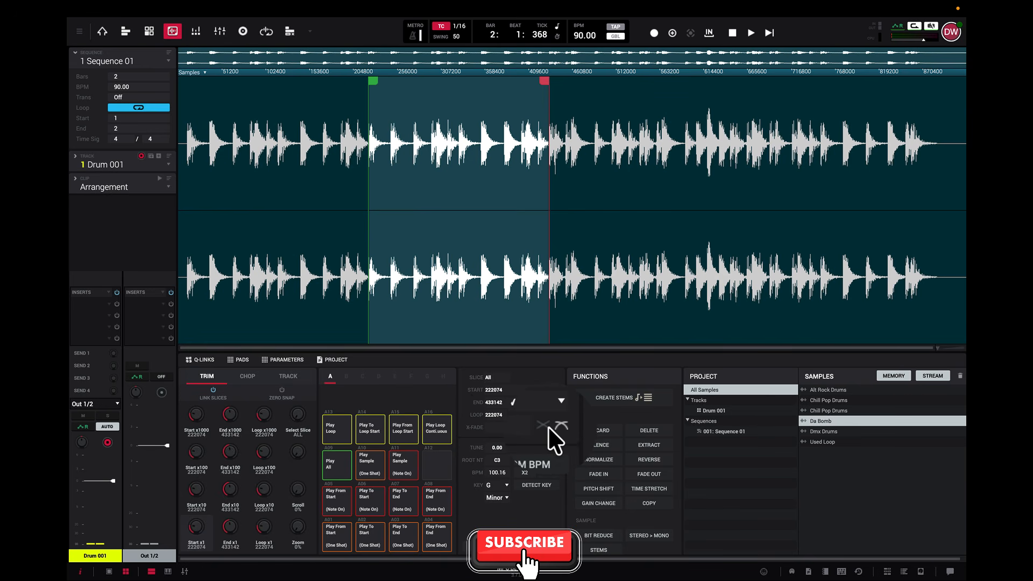
pyautogui.click(439, 427)
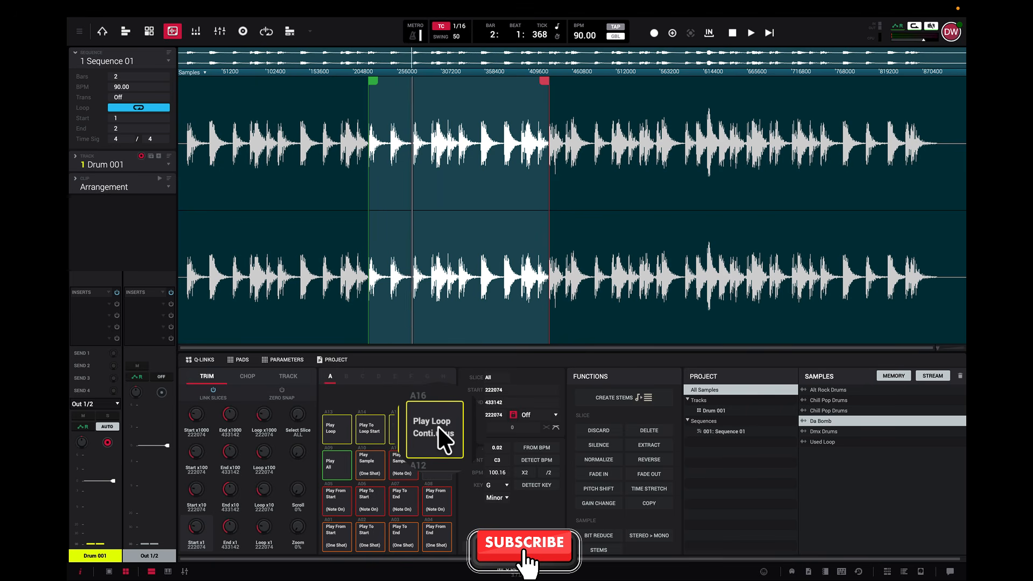
pyautogui.press('space')
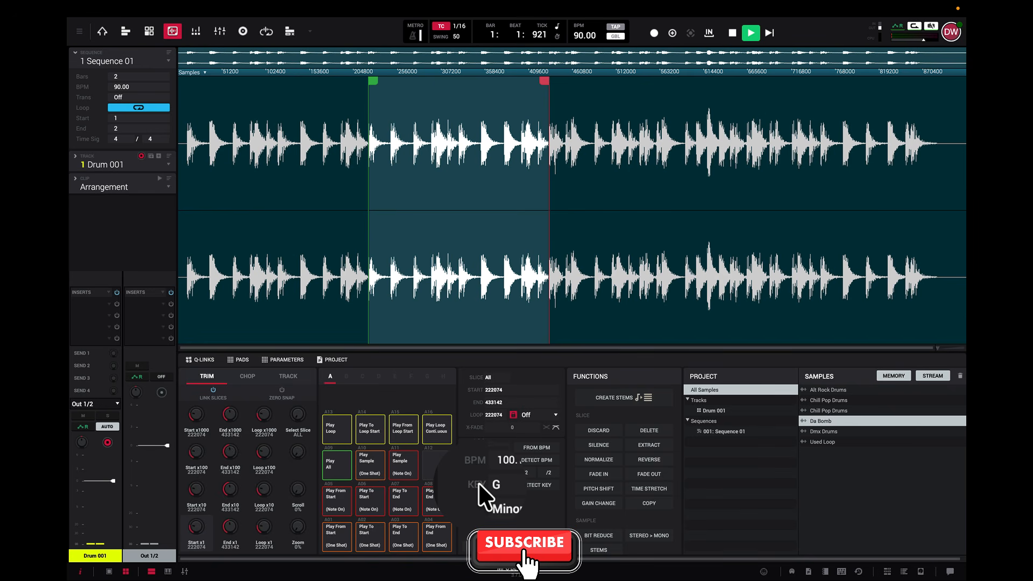
pyautogui.press('space')
# Try doubling and halving Da Bomb's BPM, finishing at 100.16
pyautogui.click(523, 471)
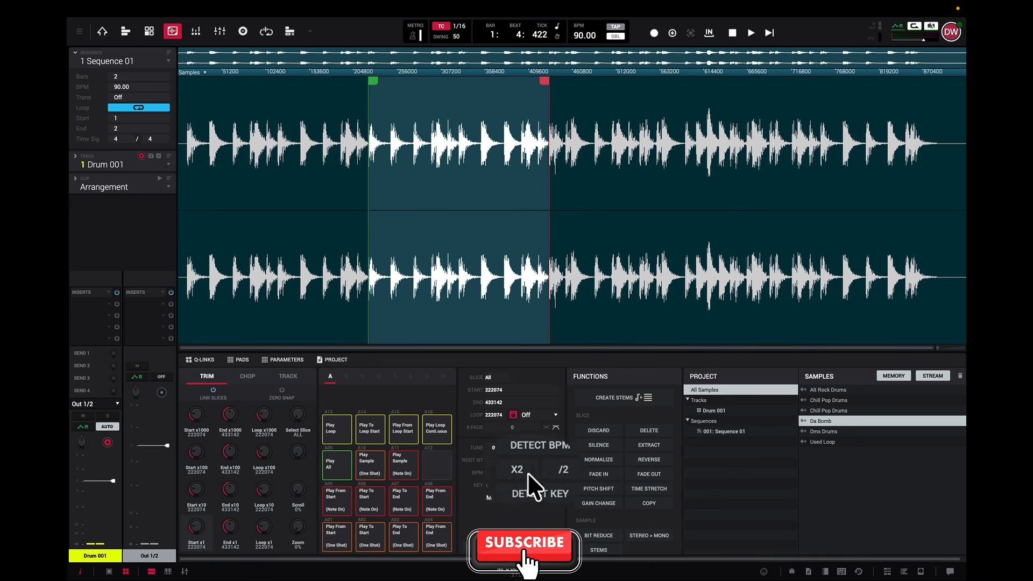
pyautogui.click(549, 470)
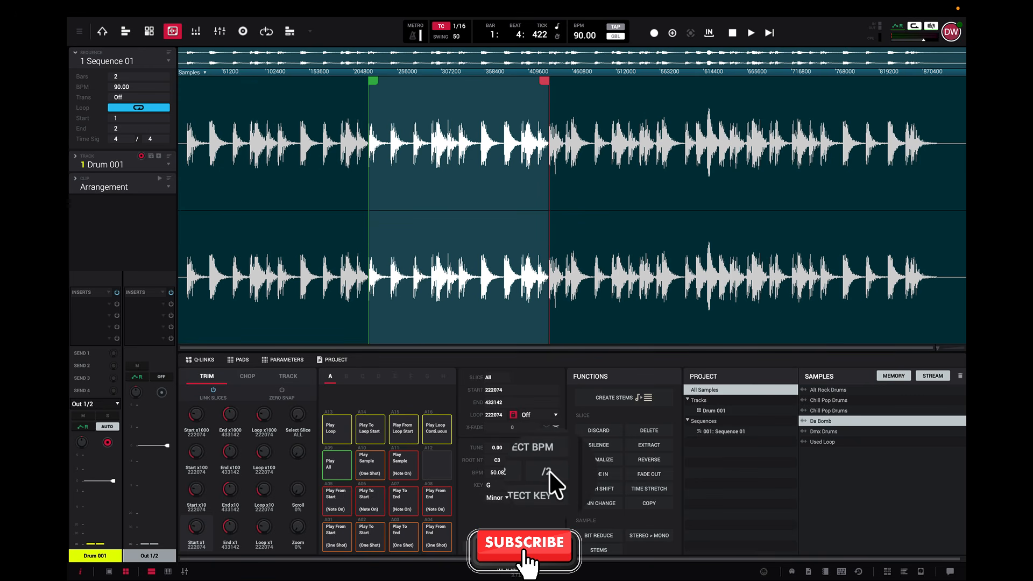
pyautogui.click(527, 470)
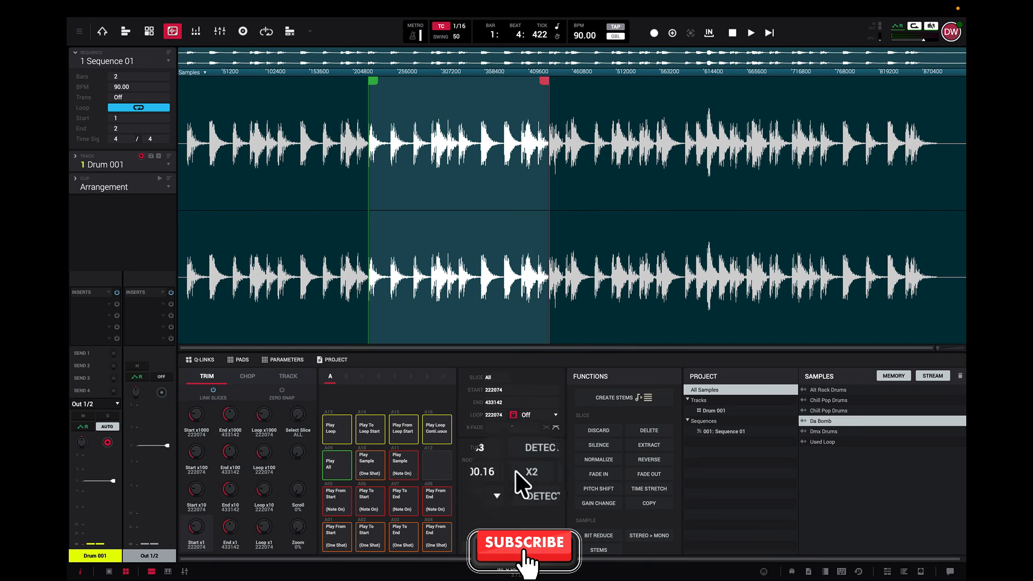
# Examine the Create Stems options for Da Bomb and leave without processing the sample
pyautogui.click(617, 401)
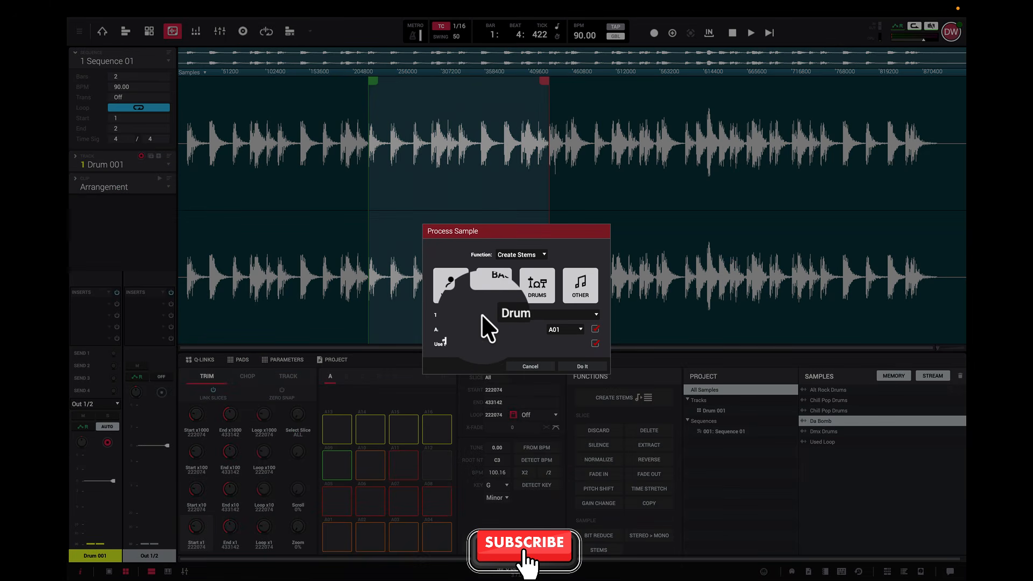
pyautogui.click(526, 366)
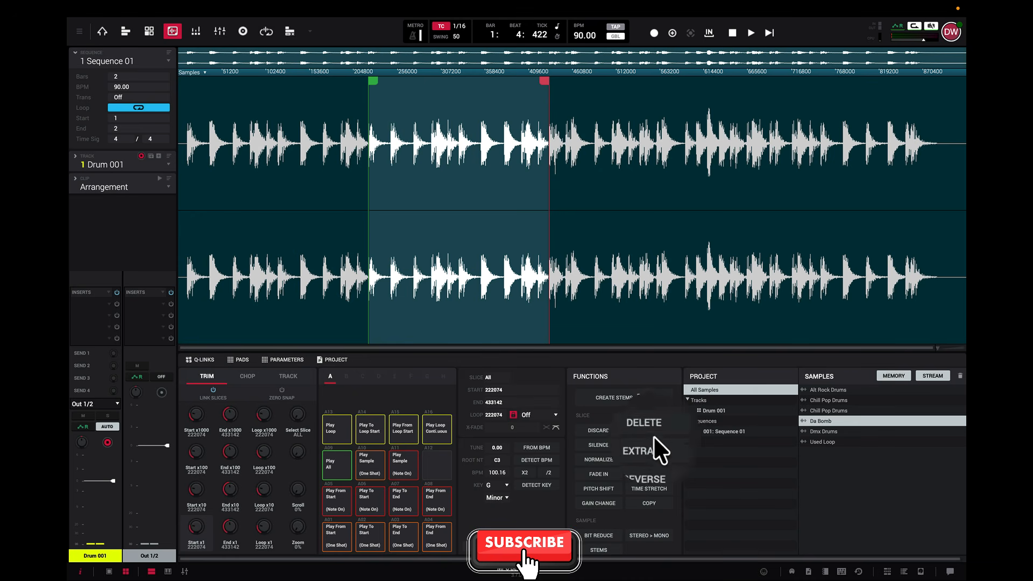
# Discard the audio outside Da Bomb's start and end points, audition the remainder as a continuous loop, and undo the discard
pyautogui.click(596, 428)
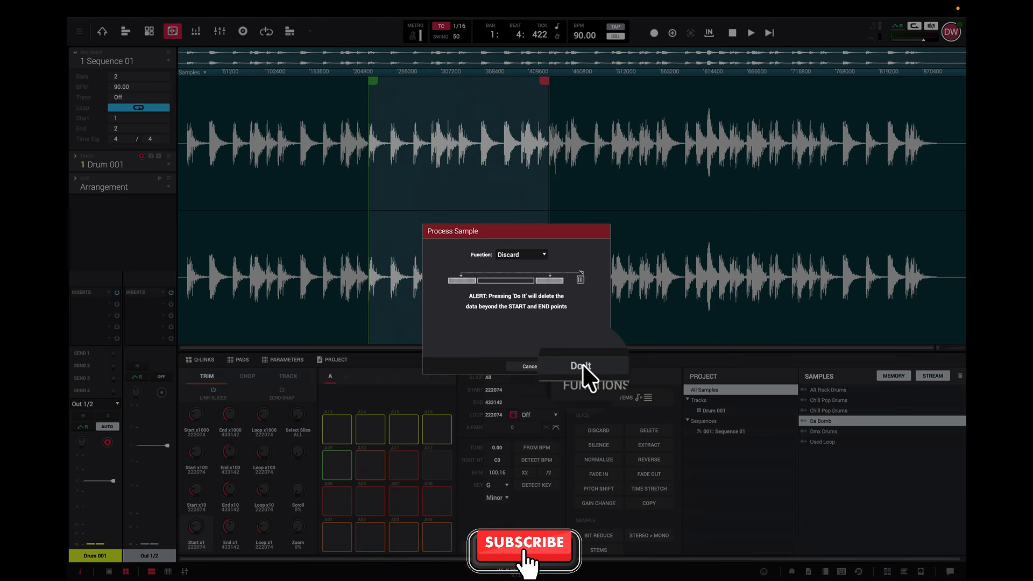
pyautogui.click(582, 366)
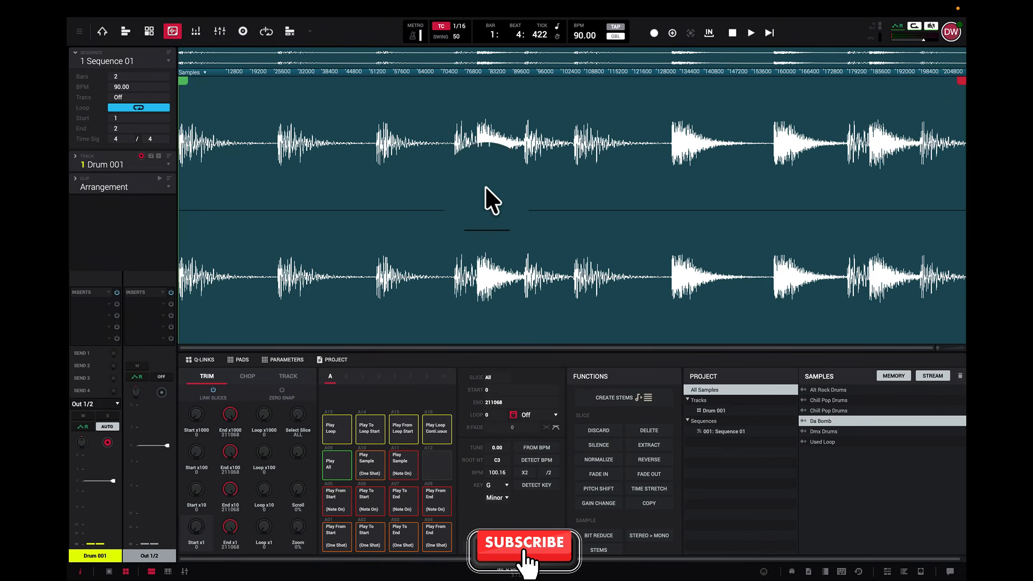
pyautogui.click(434, 427)
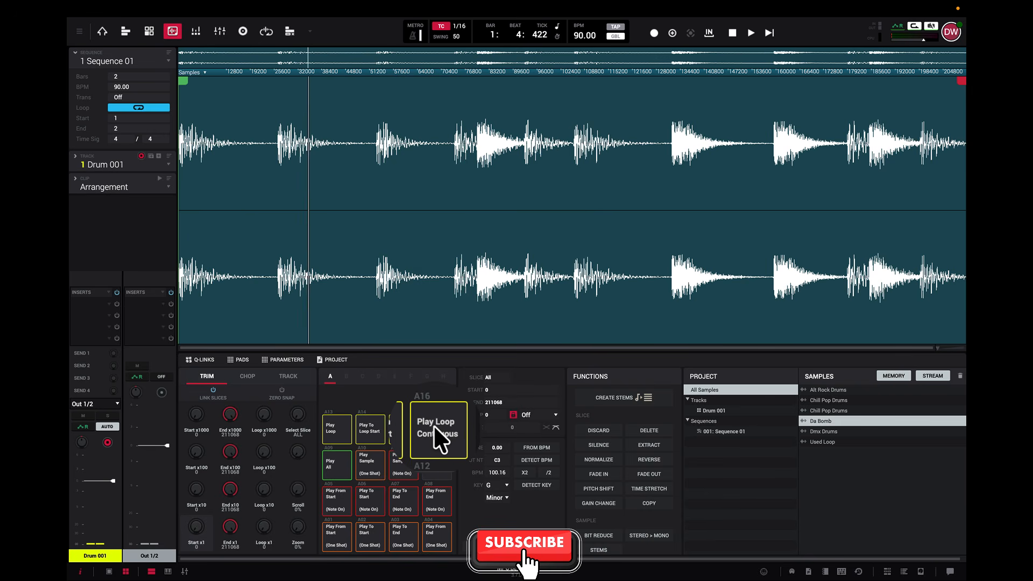
pyautogui.click(434, 426)
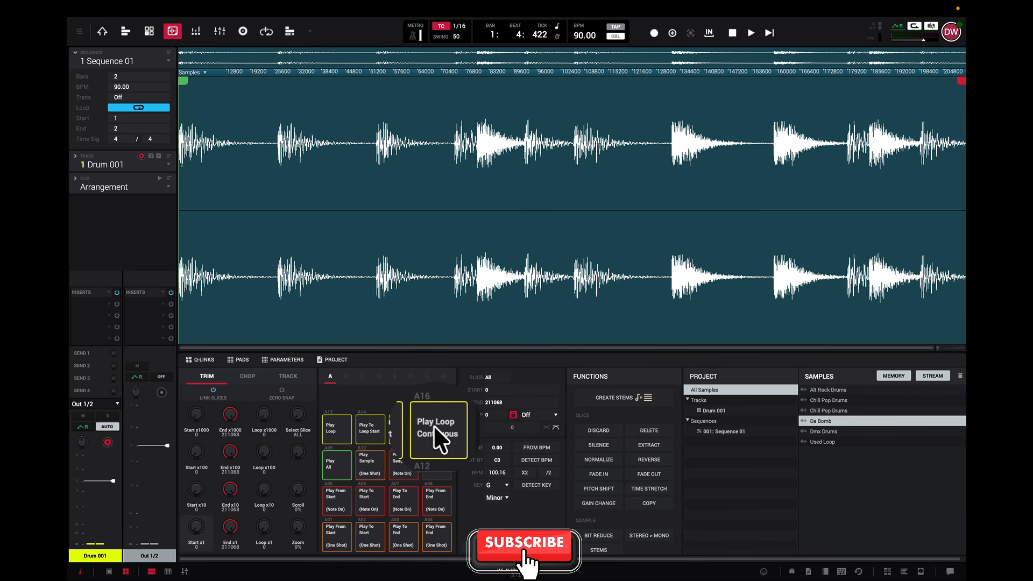
pyautogui.press('super+z')
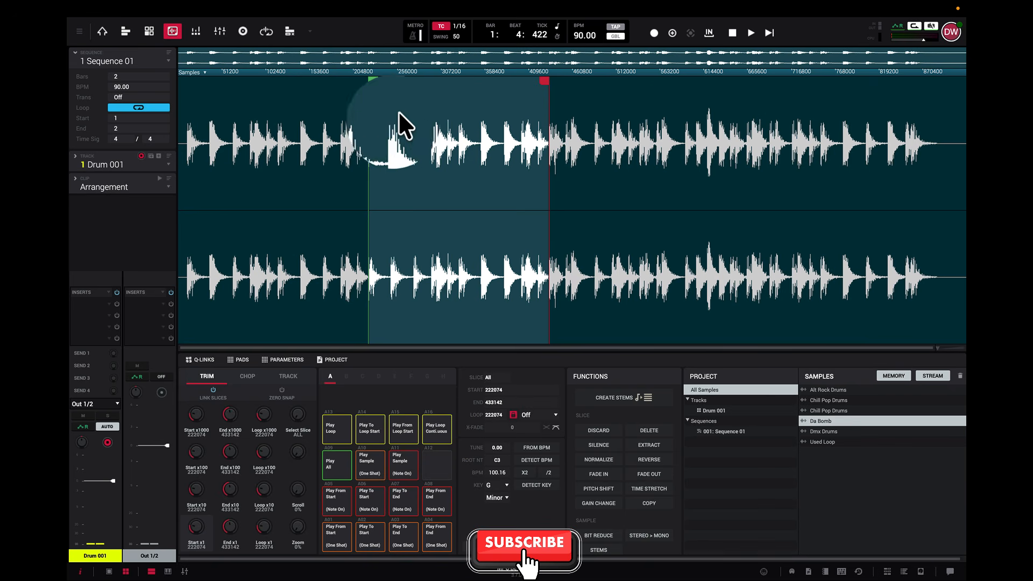
# Delete the section between Da Bomb's start and end points, audition the whole remaining sample, and undo the deletion
pyautogui.click(649, 430)
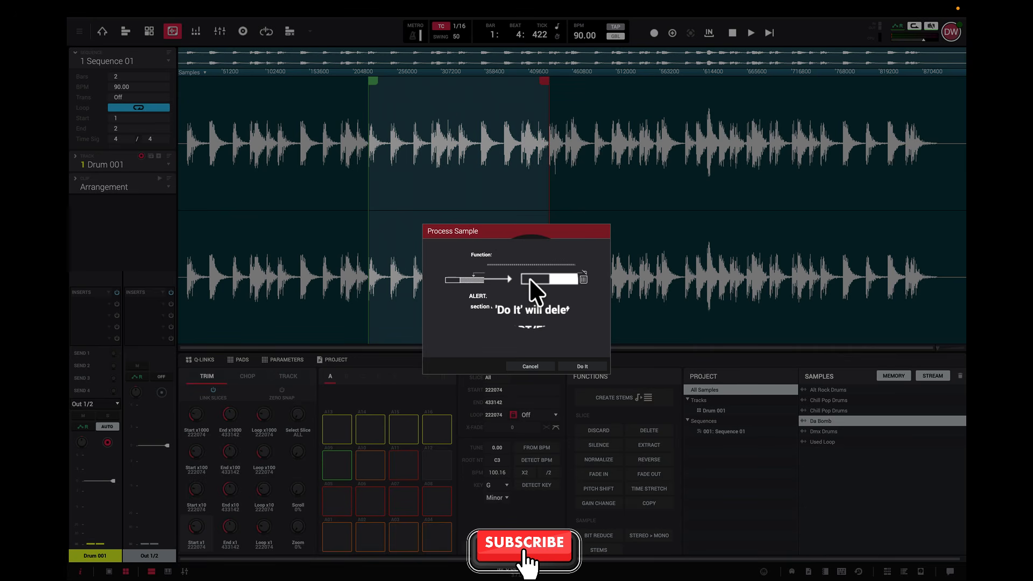
pyautogui.click(578, 365)
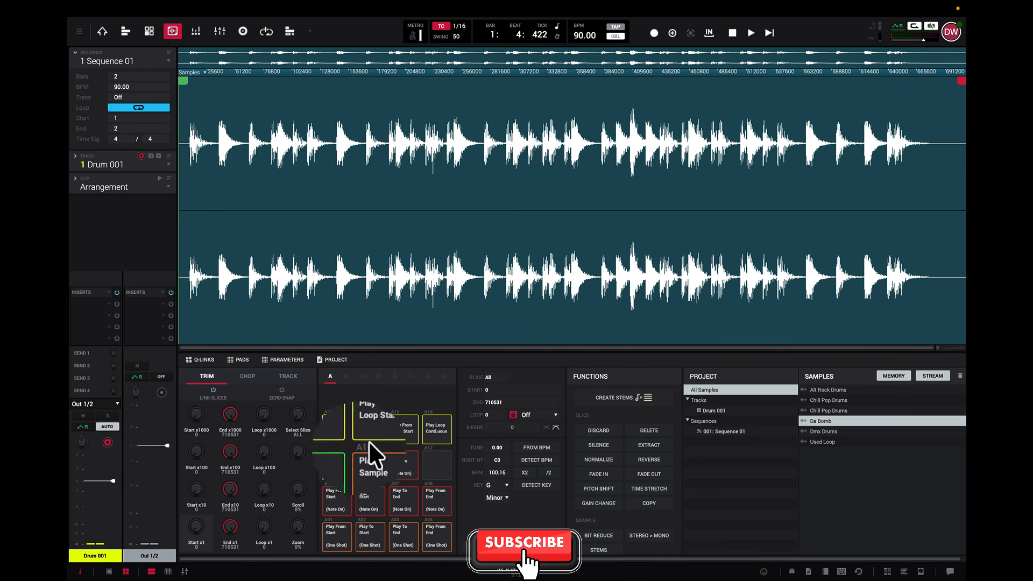
pyautogui.click(337, 465)
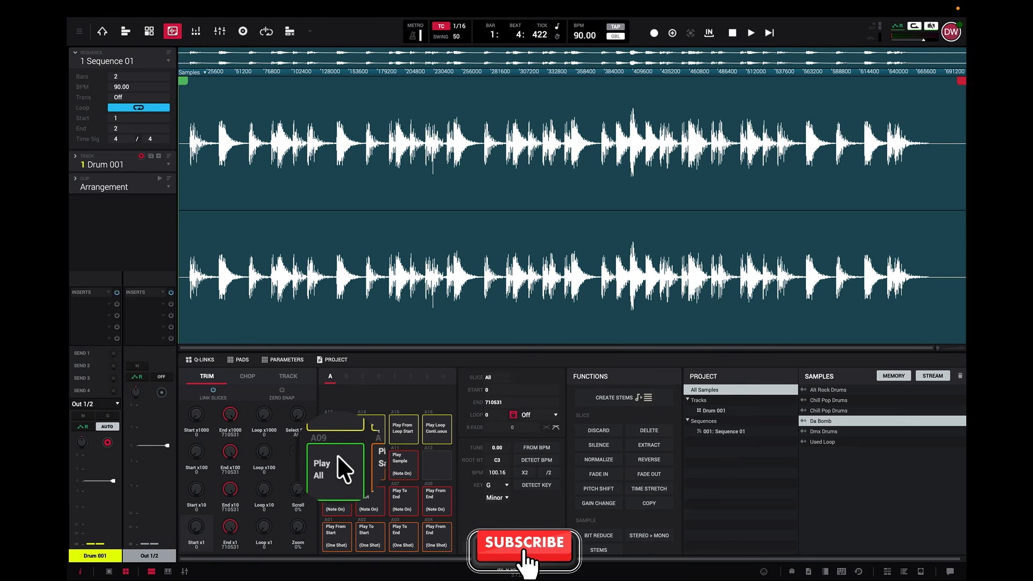
pyautogui.press('super+z')
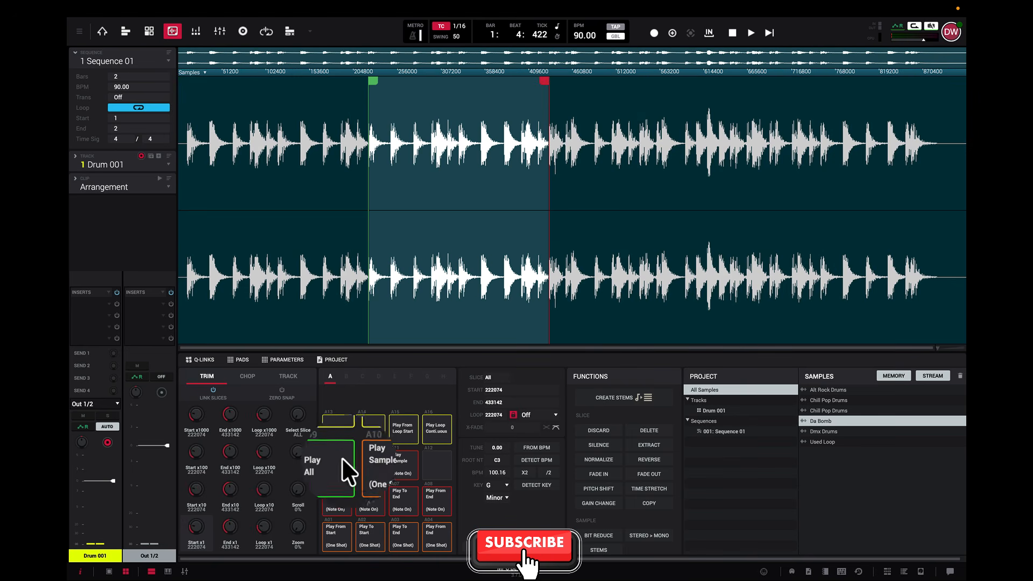
# Try the Silence function on the region between Da Bomb's start and end points
pyautogui.click(597, 443)
pyautogui.click(584, 365)
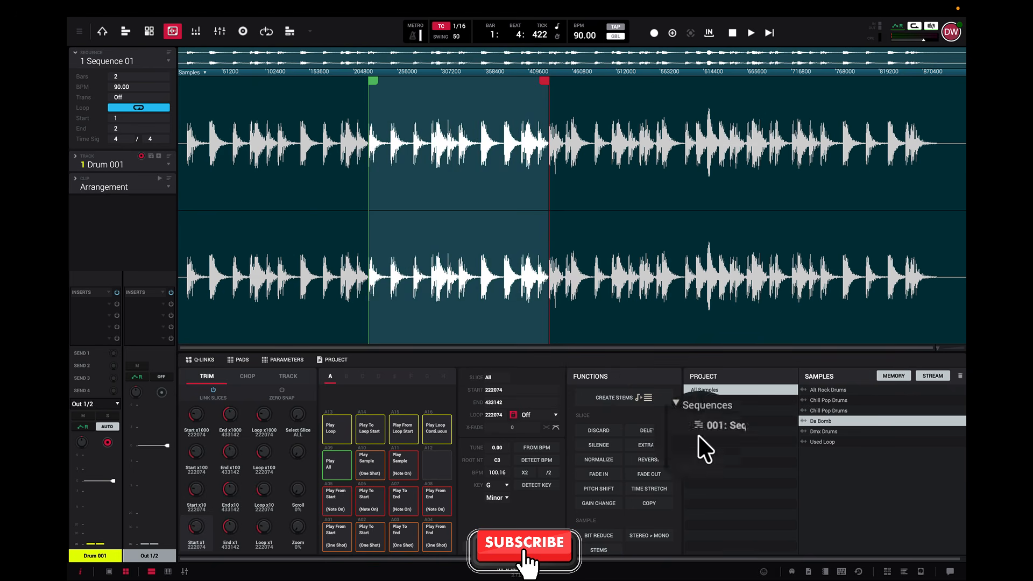
# Extract Da Bomb's trim region as a new sample, and open the extracted sample after comparing it with the original
pyautogui.click(648, 444)
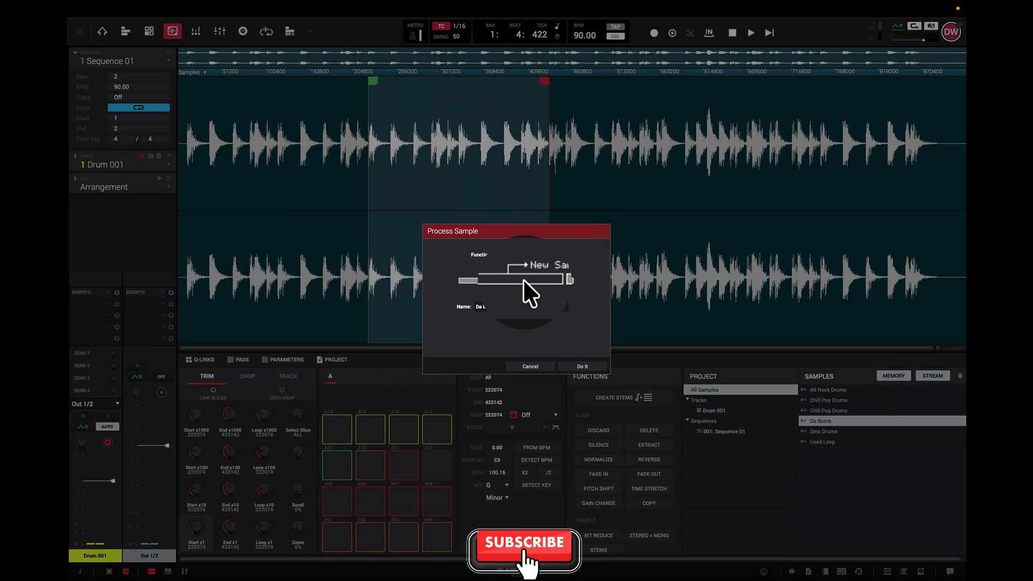
pyautogui.click(583, 362)
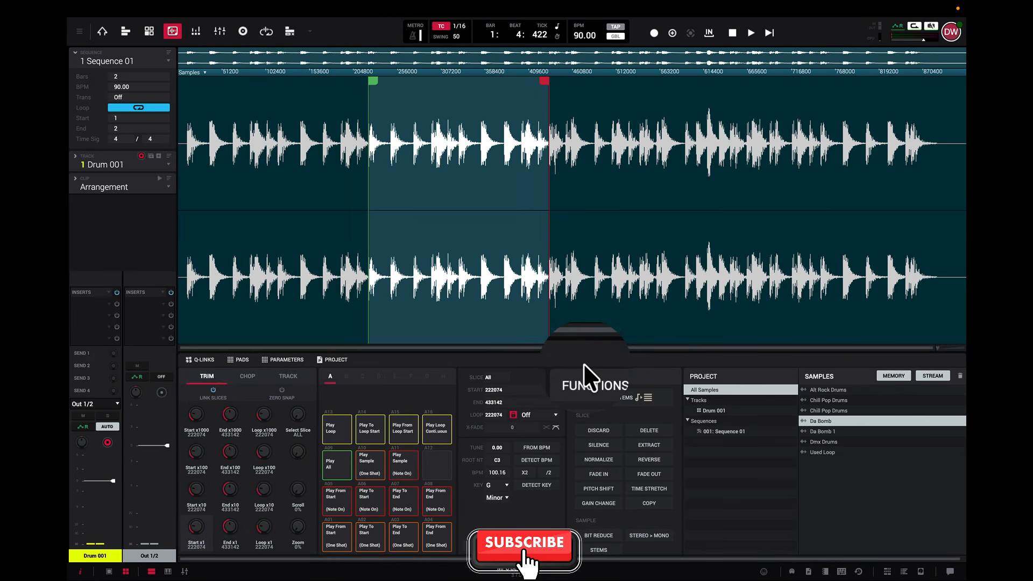
pyautogui.click(816, 433)
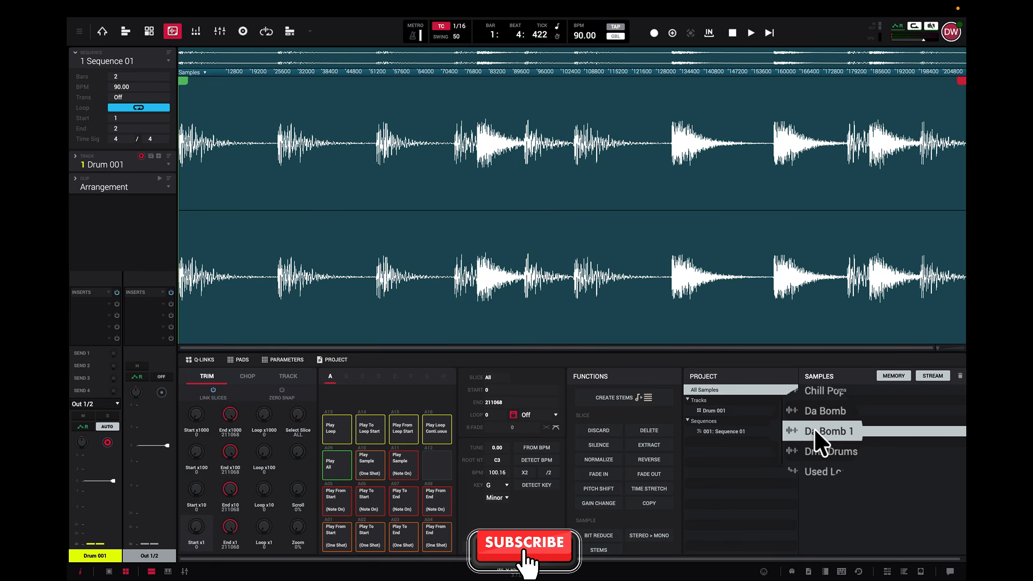
pyautogui.click(811, 418)
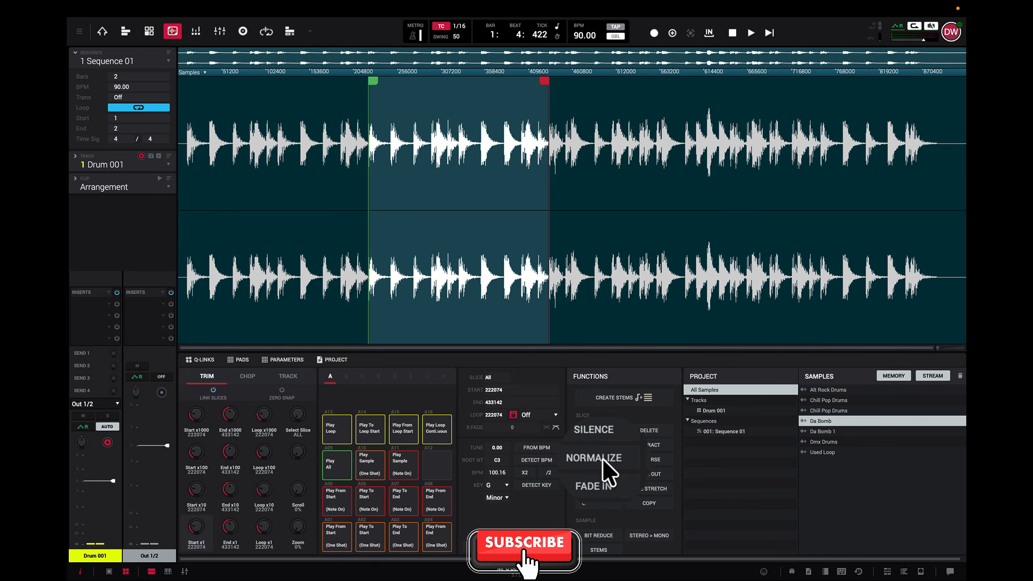
pyautogui.click(818, 431)
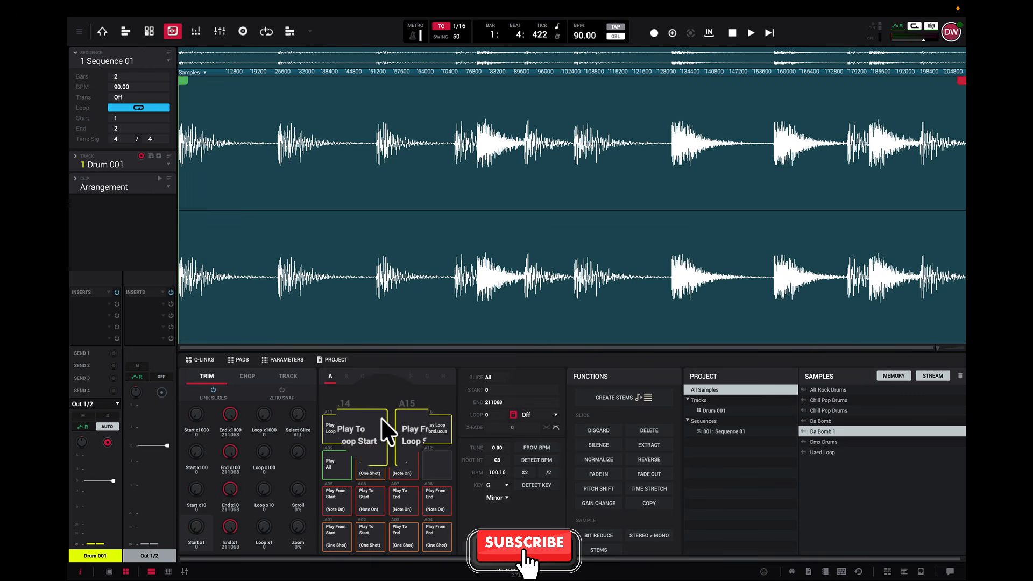
# Normalize the extracted Da Bomb 1 sample, auditioning it with Play Loop Continuous before and after processing
pyautogui.click(428, 427)
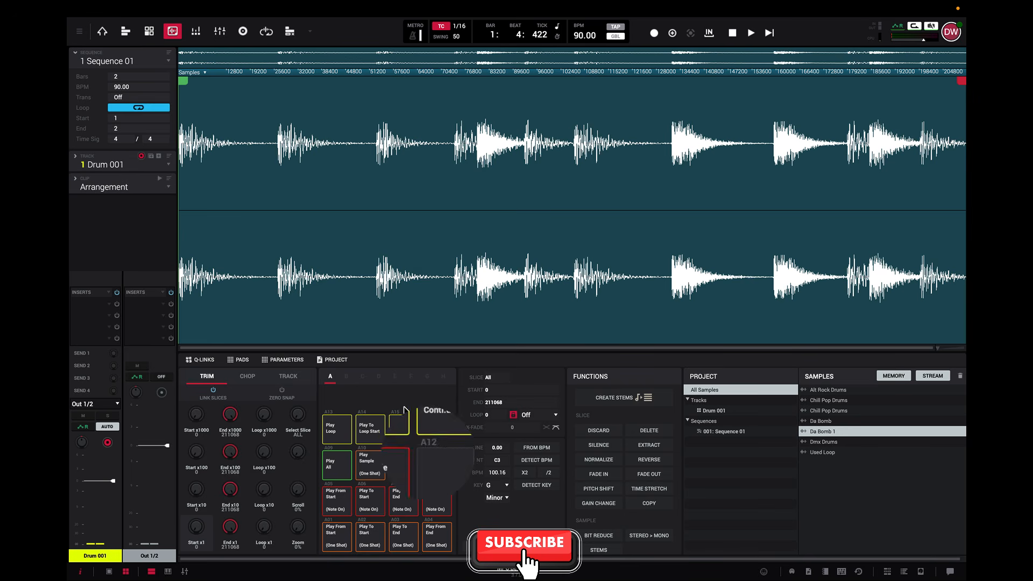
pyautogui.click(591, 461)
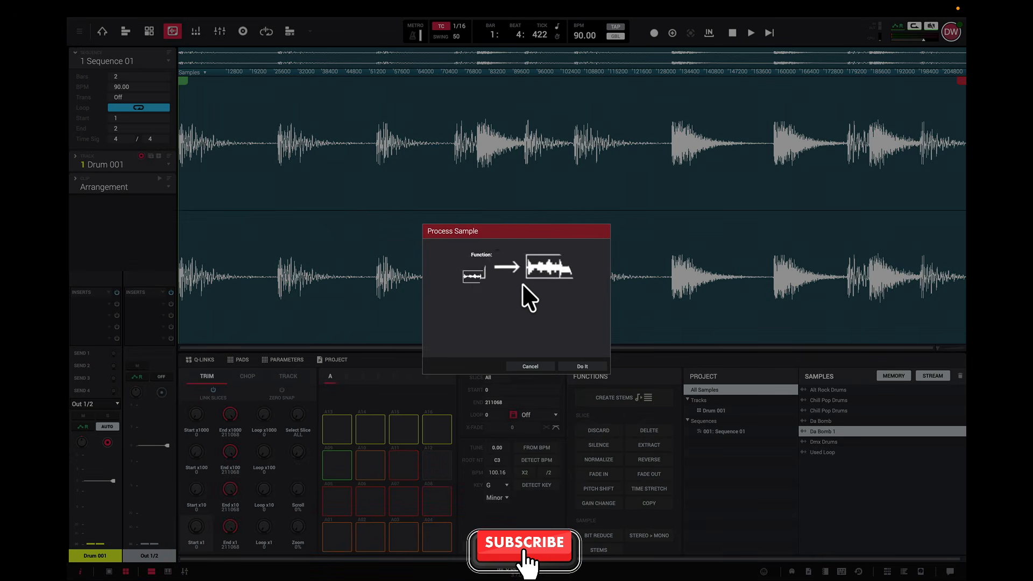
pyautogui.click(580, 367)
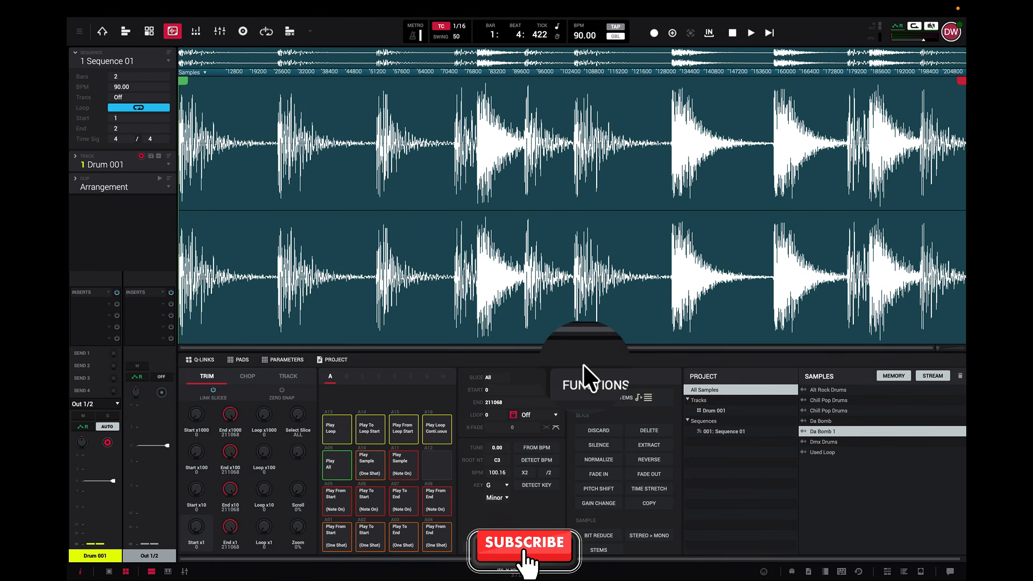
pyautogui.click(444, 441)
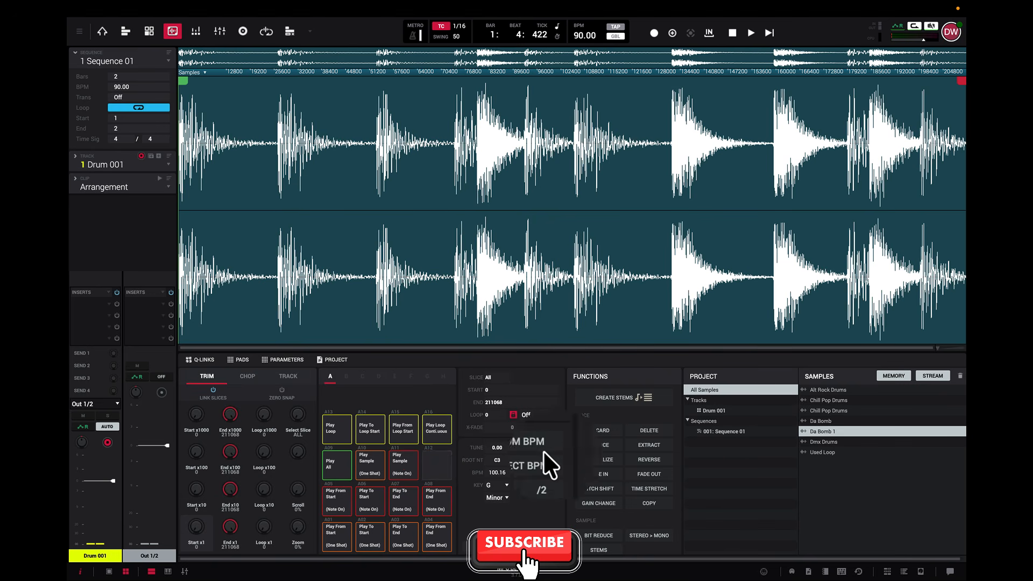
# Reverse Da Bomb 1, audition it as a continuous loop, and undo the reversal
pyautogui.click(650, 459)
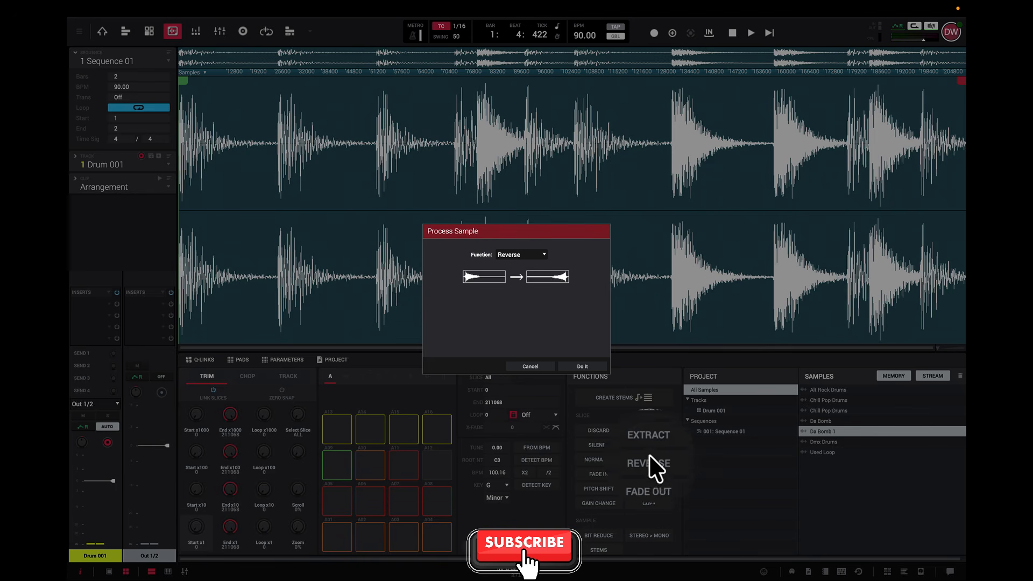
pyautogui.click(581, 365)
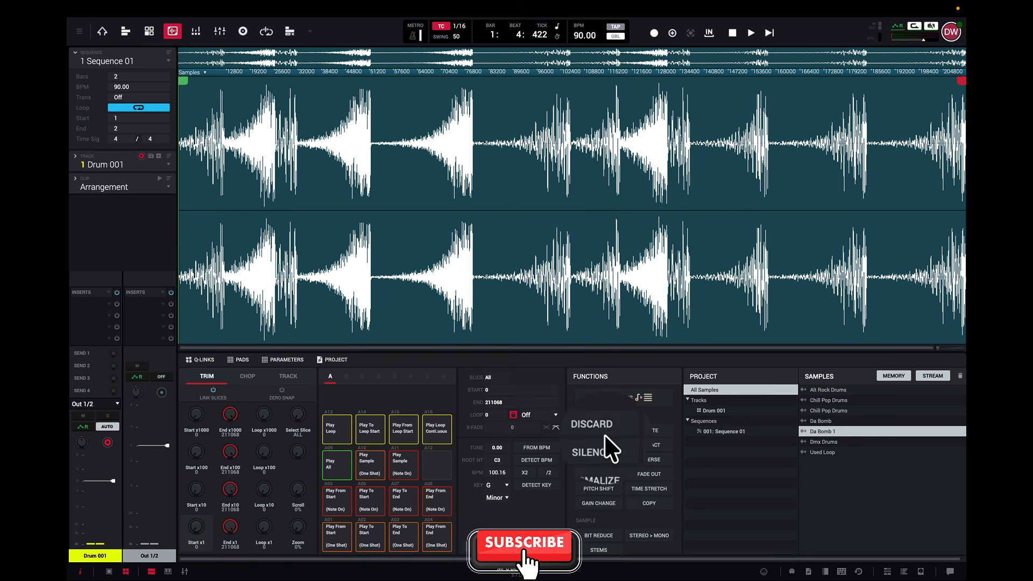
pyautogui.click(440, 439)
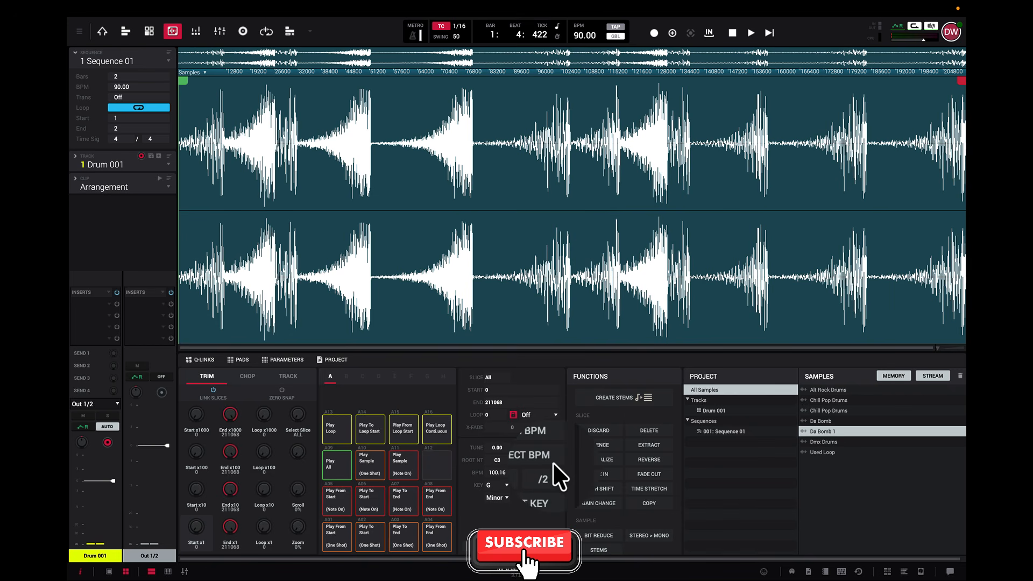
pyautogui.press('super+z')
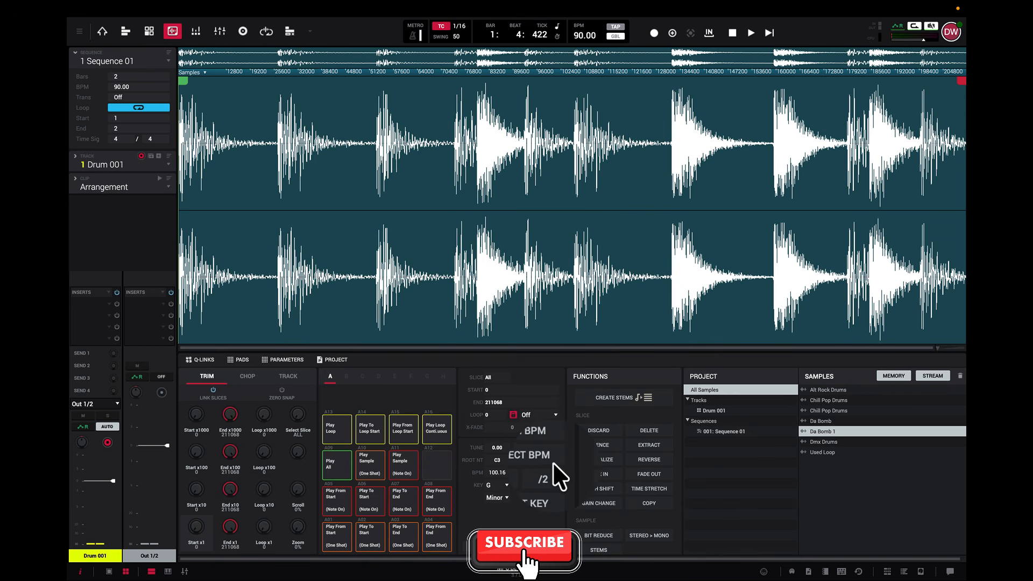
# Apply a Linear fade in across the whole Da Bomb 1 sample
pyautogui.click(598, 472)
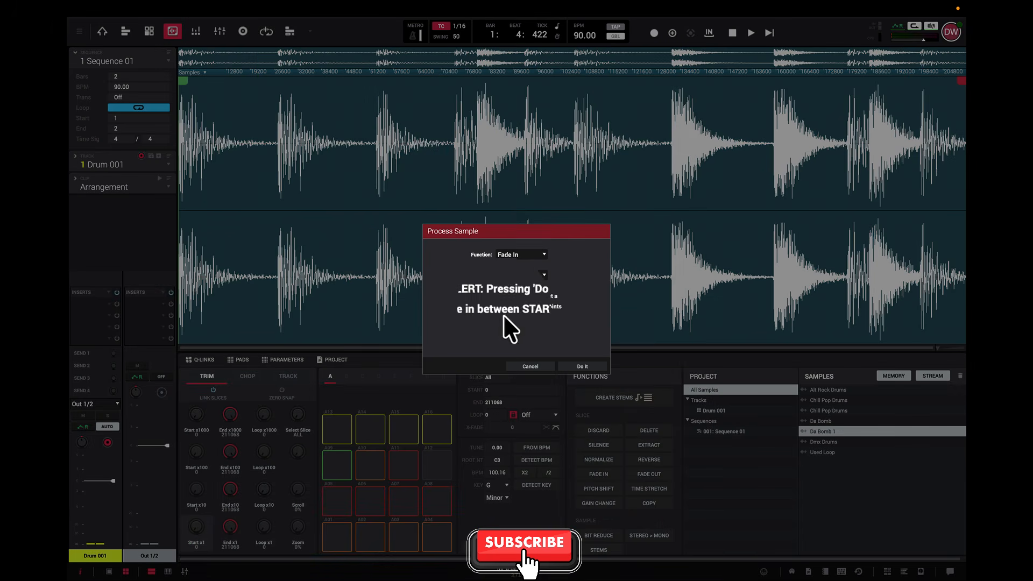
pyautogui.click(542, 275)
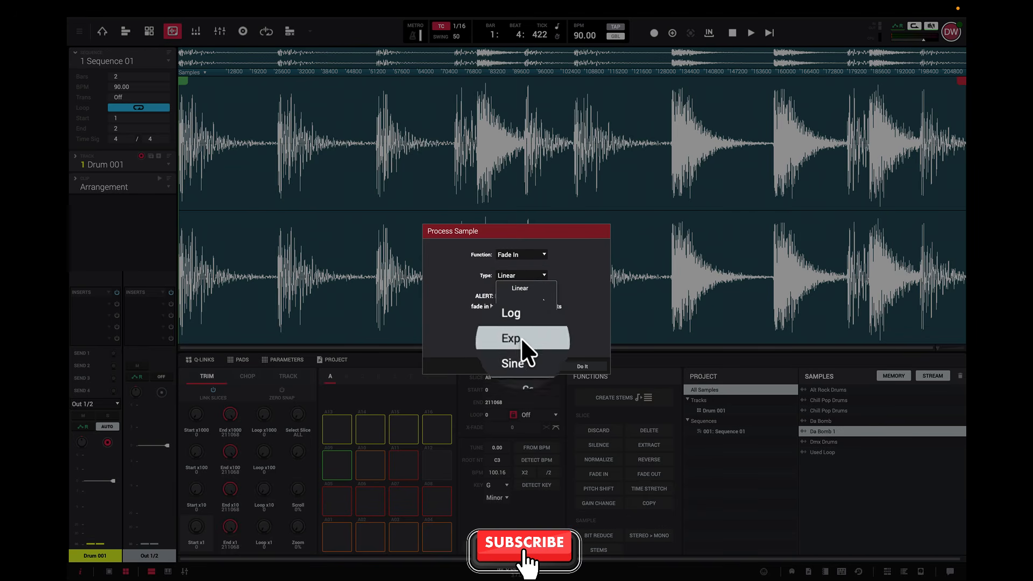
pyautogui.click(534, 283)
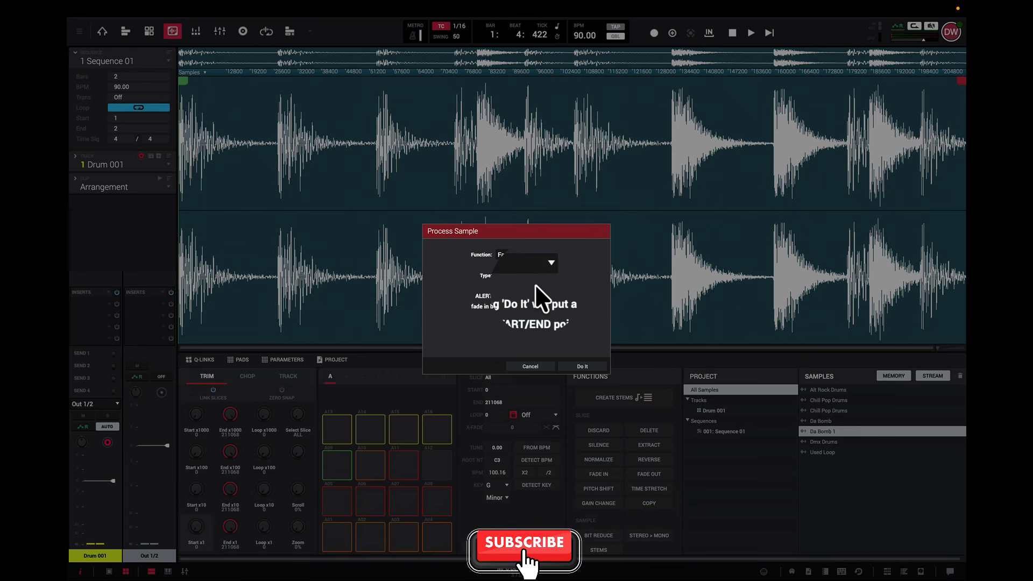
pyautogui.click(582, 366)
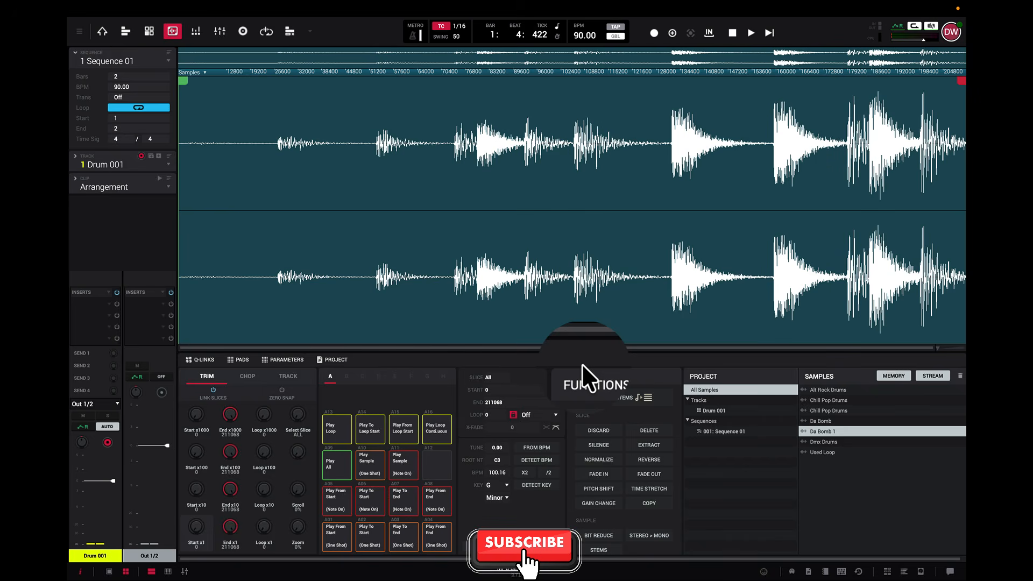
# Audition the faded-in Da Bomb 1 as a continuous loop, and undo the fade in
pyautogui.click(437, 430)
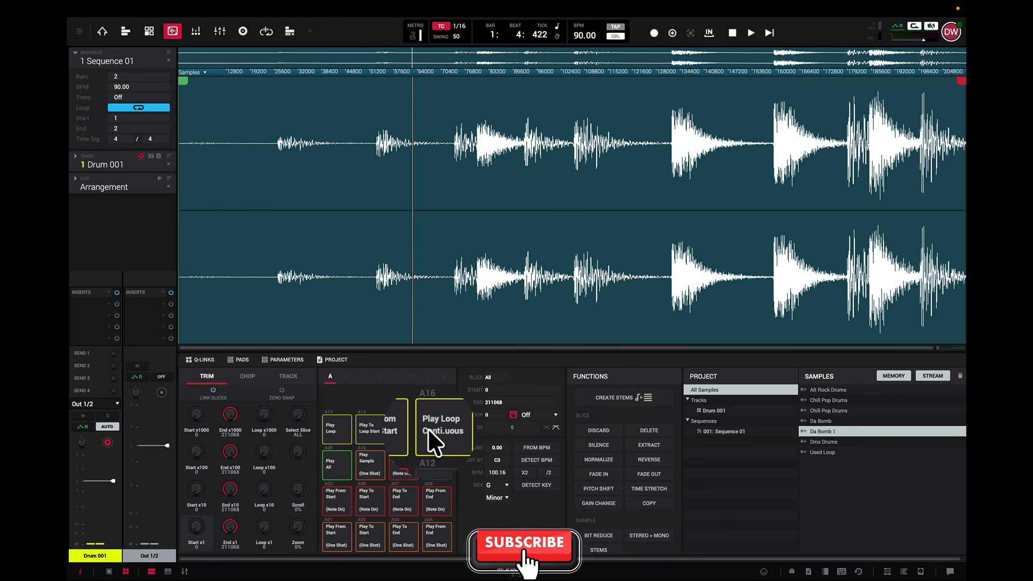
pyautogui.click(432, 433)
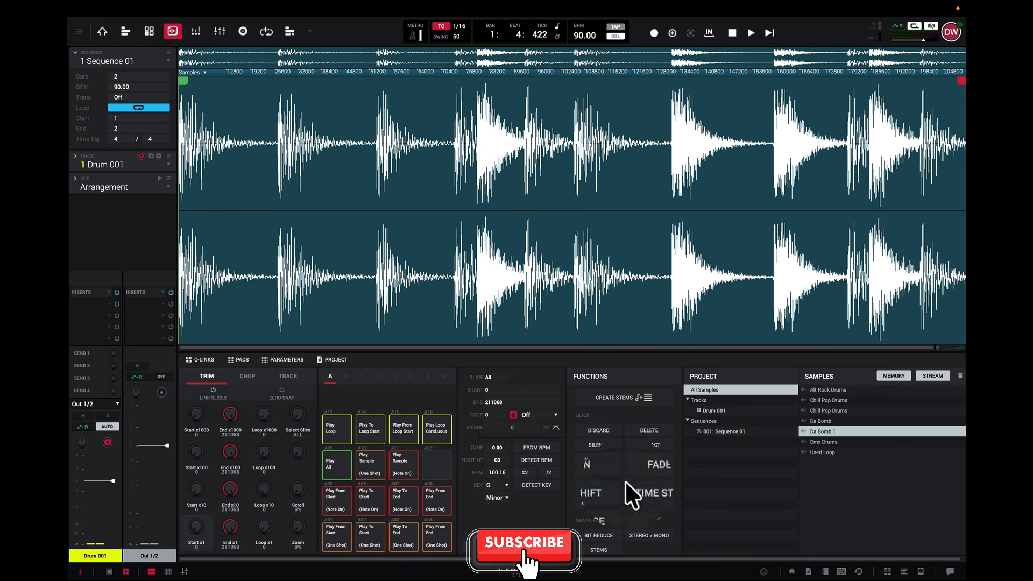
# Apply a Linear fade out across Da Bomb 1, audition it as a continuous loop, and undo the fade
pyautogui.click(648, 474)
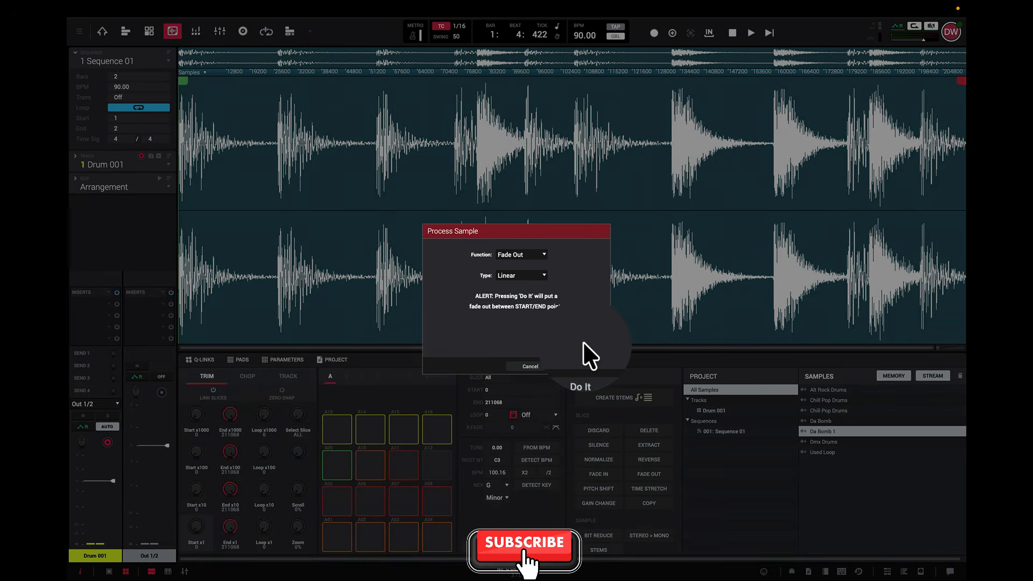
pyautogui.click(592, 365)
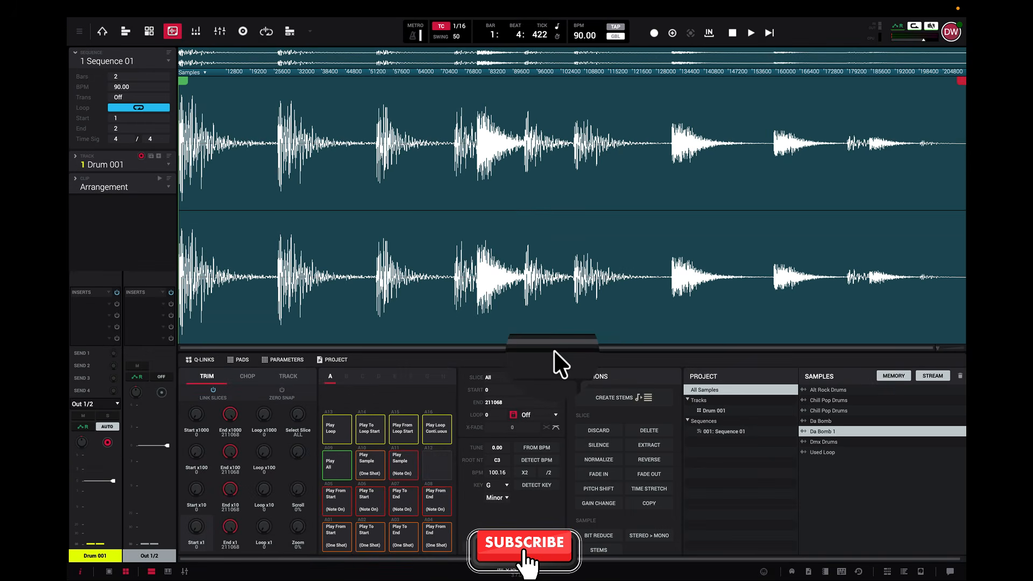
pyautogui.click(434, 434)
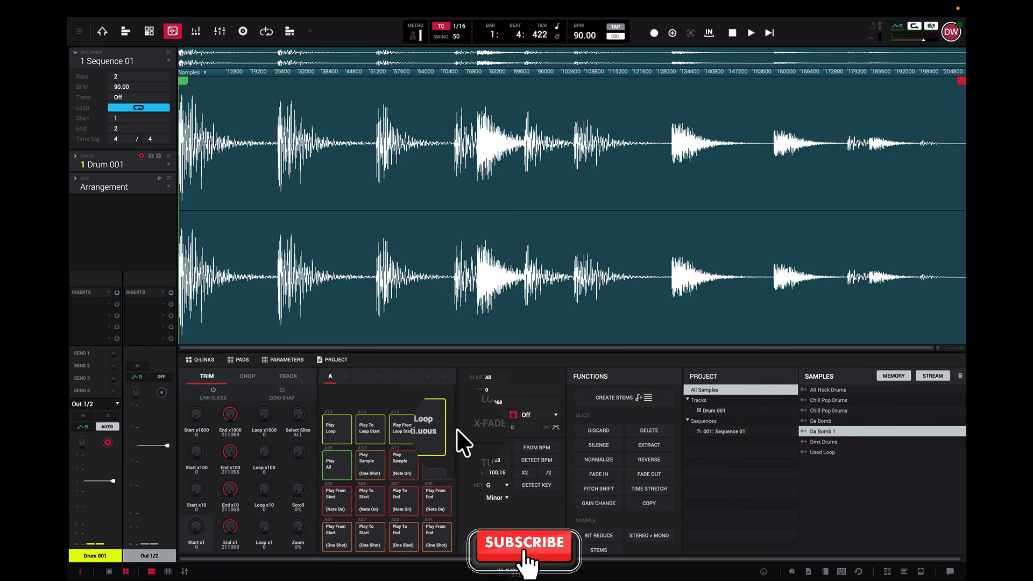
pyautogui.press('super+z')
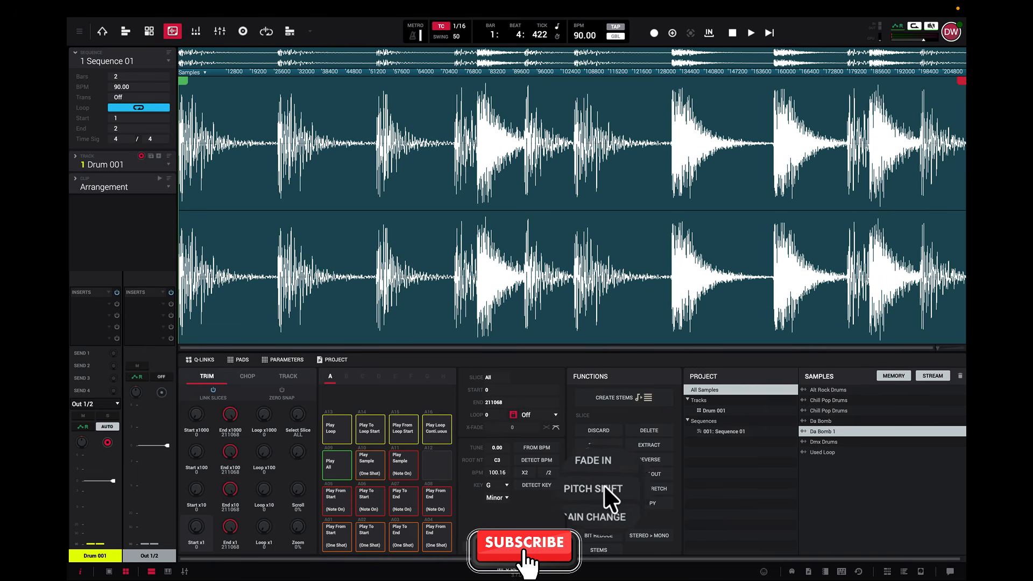
# Pitch shift Da Bomb 1 by 2.21, audition it with Play Loop Continuous, and undo the pitch shift
pyautogui.click(599, 488)
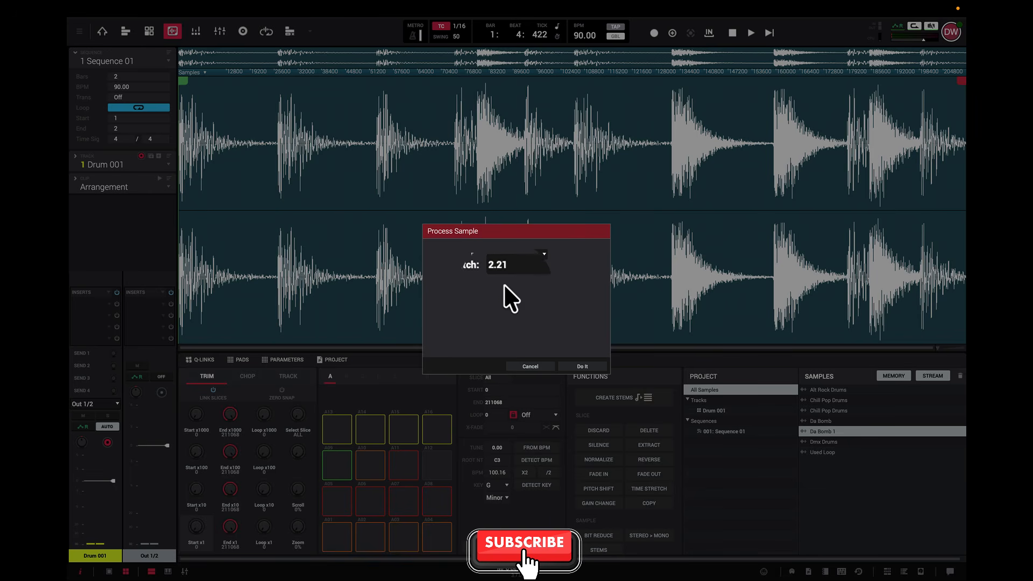
pyautogui.click(587, 365)
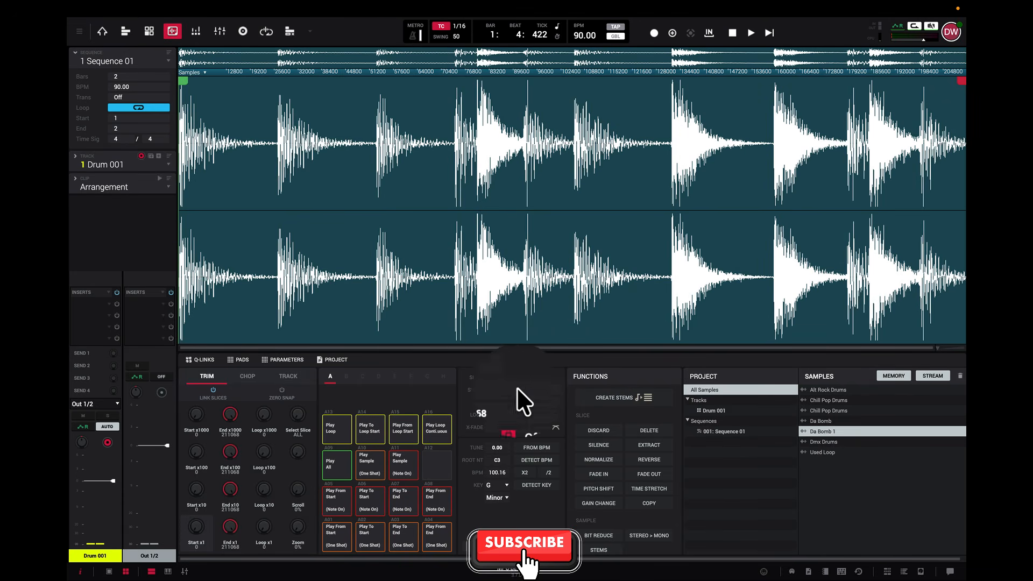
pyautogui.click(437, 431)
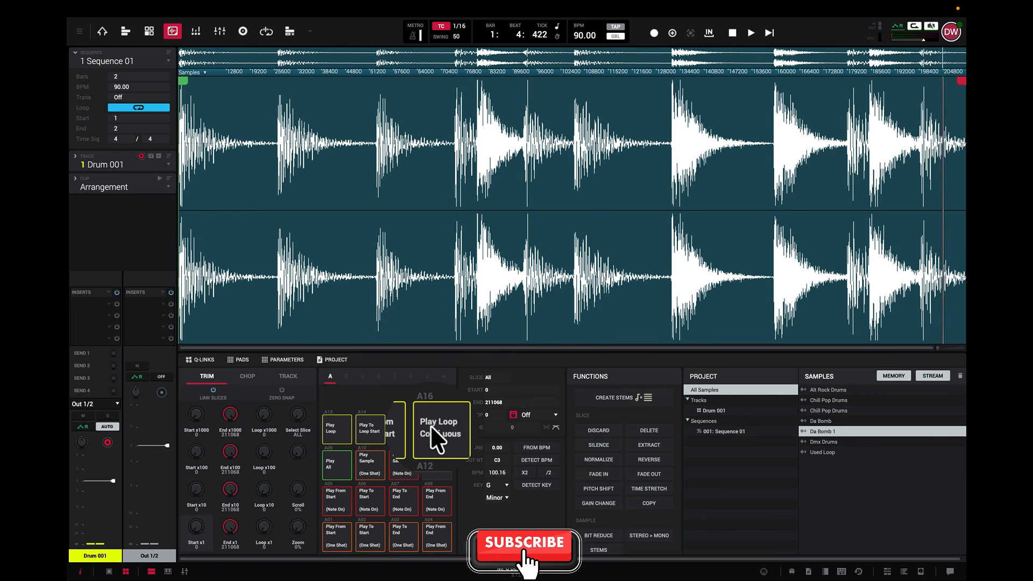
pyautogui.click(430, 427)
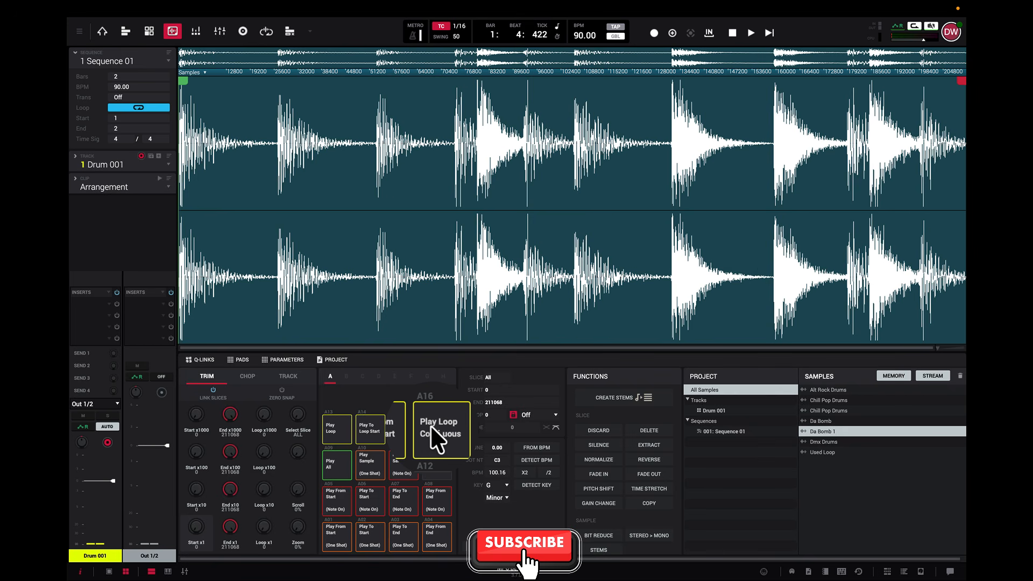
pyautogui.press('super+z')
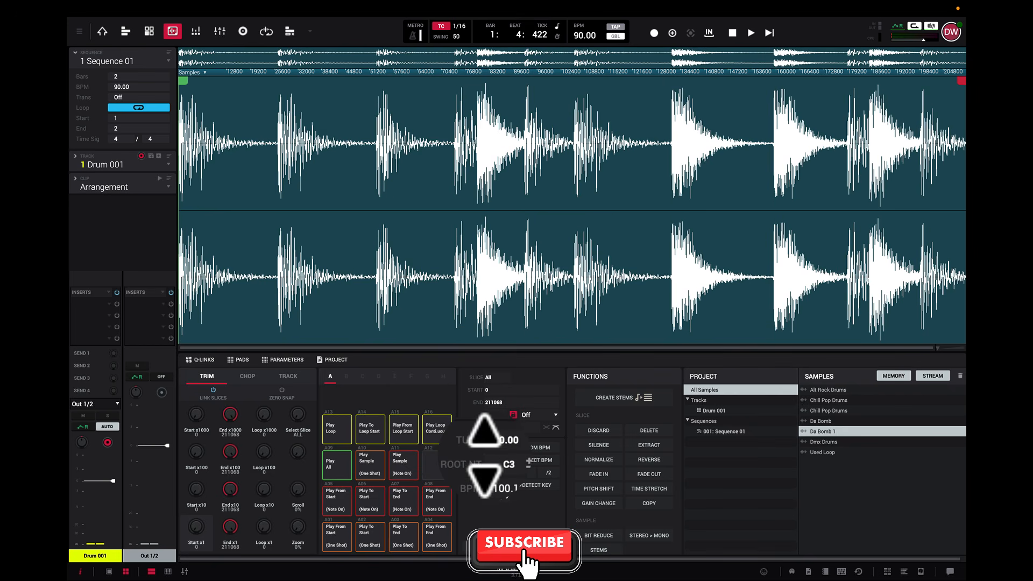
# Time stretch Da Bomb 1 to a faster new tempo using 8 beats, audition the loop, and undo the stretch
pyautogui.click(648, 490)
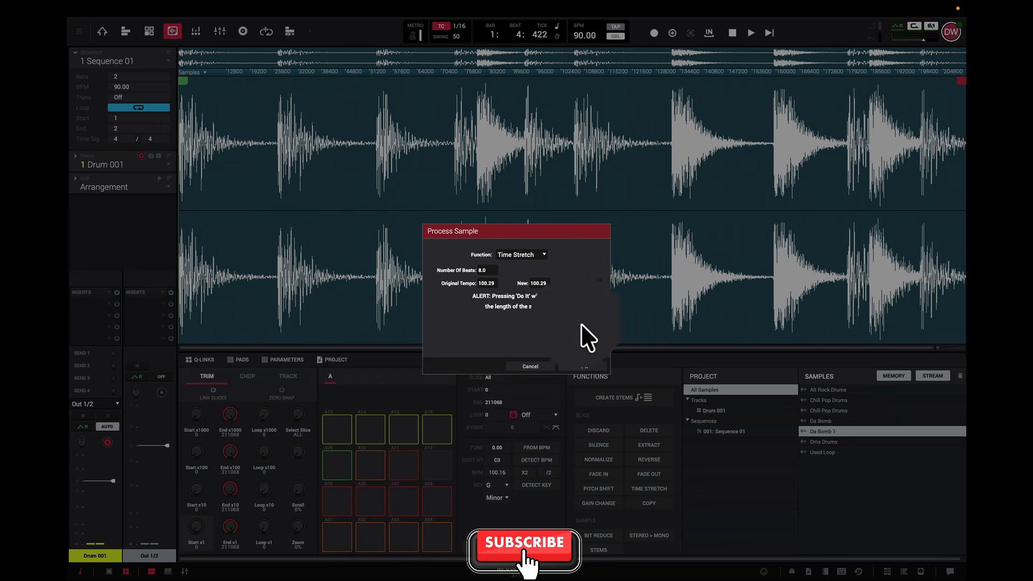
pyautogui.moveTo(538, 282); pyautogui.dragTo(526, 43)
pyautogui.moveTo(538, 283); pyautogui.dragTo(520, 92)
pyautogui.moveTo(539, 283); pyautogui.dragTo(540, 264)
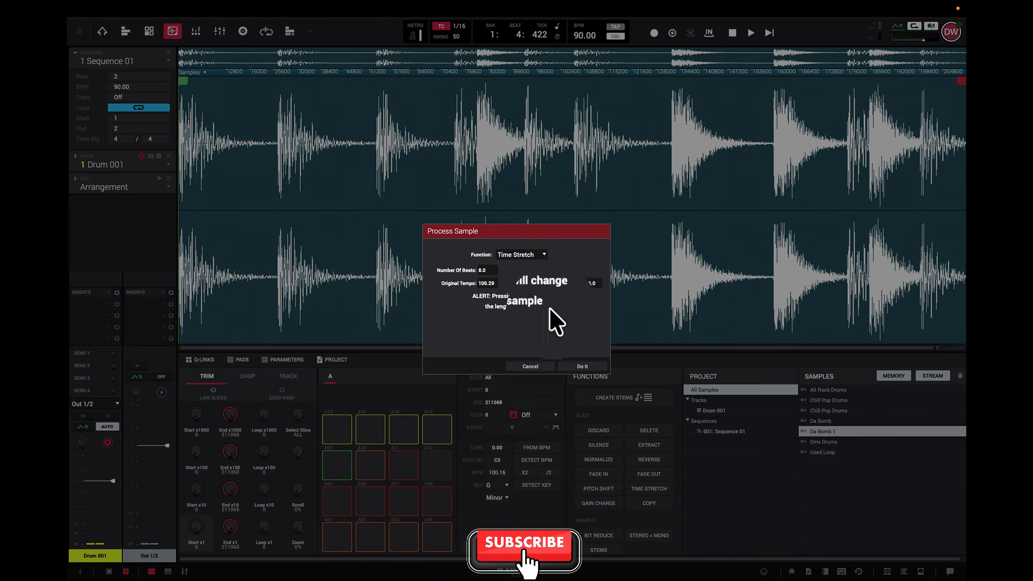
pyautogui.click(581, 368)
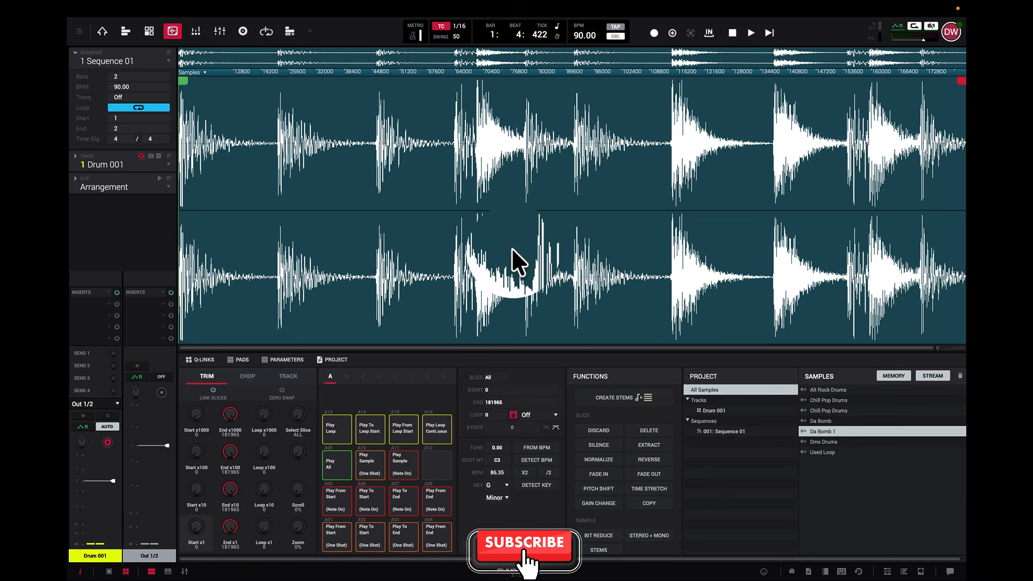
pyautogui.click(442, 437)
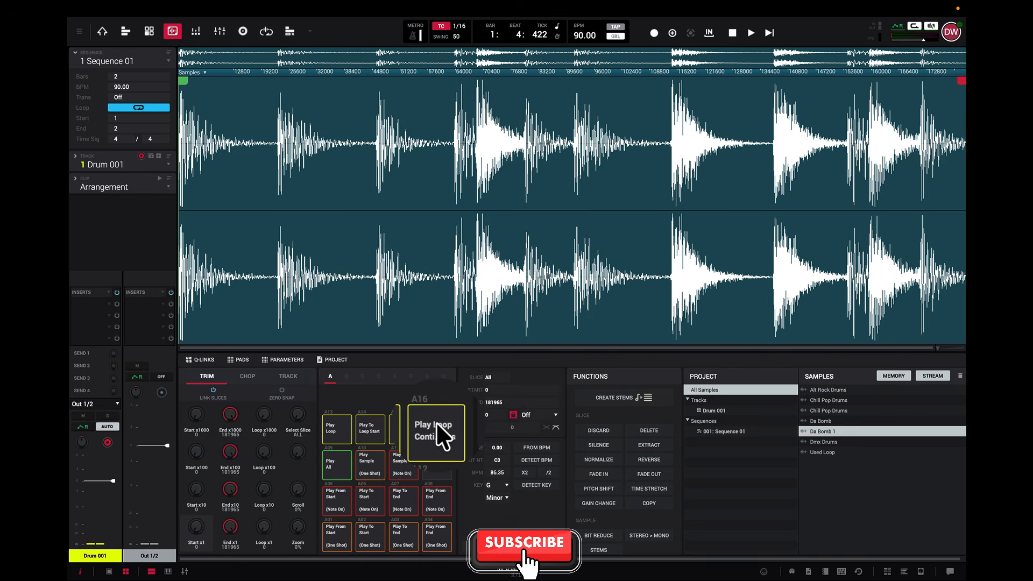
pyautogui.press('super+z')
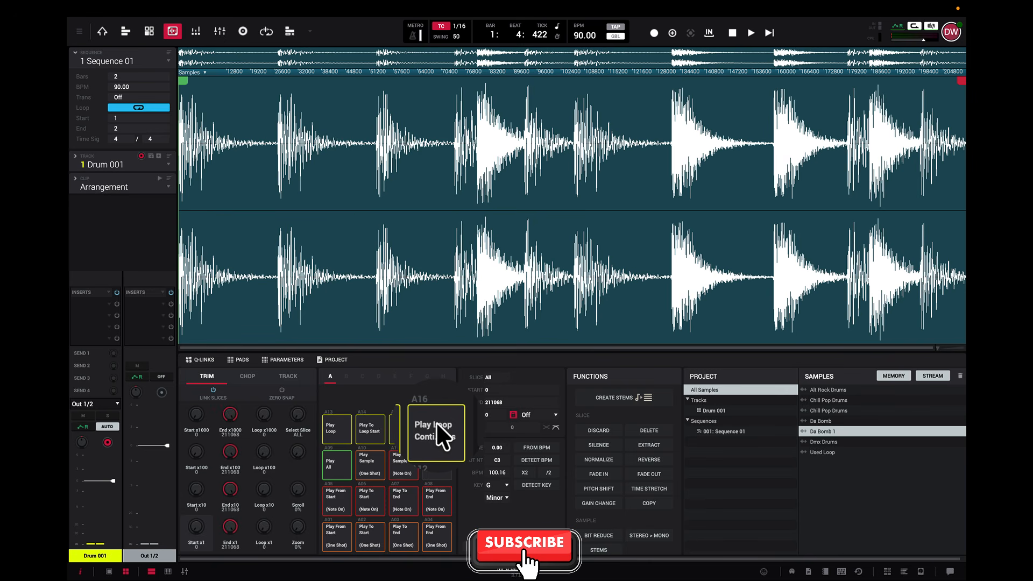
# Apply a Gain Change of 3 to Da Bomb 1, audition it as a continuous loop, and undo the gain change
pyautogui.click(597, 505)
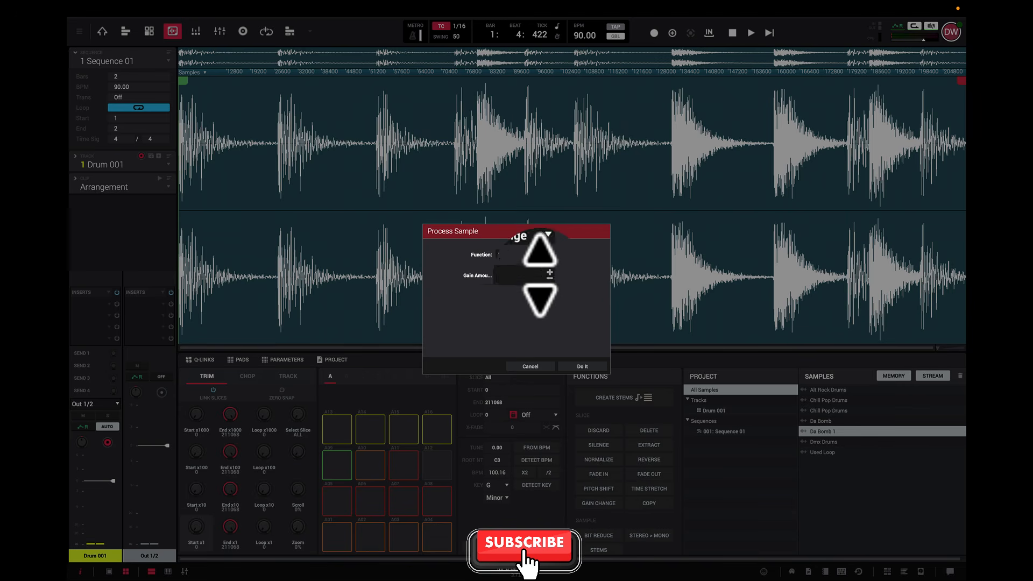
pyautogui.moveTo(545, 275); pyautogui.dragTo(547, 329)
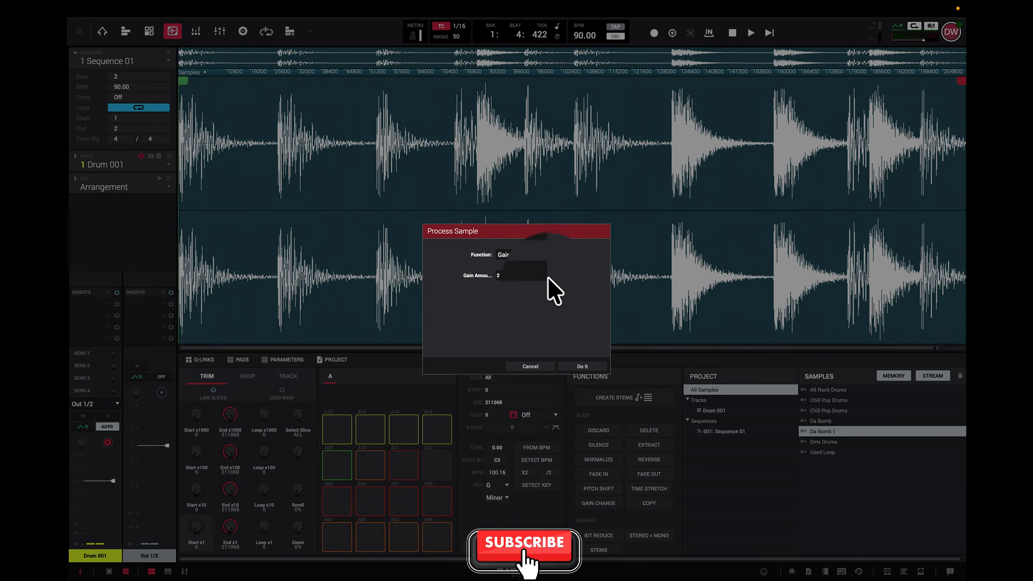
pyautogui.moveTo(544, 275); pyautogui.dragTo(545, 275)
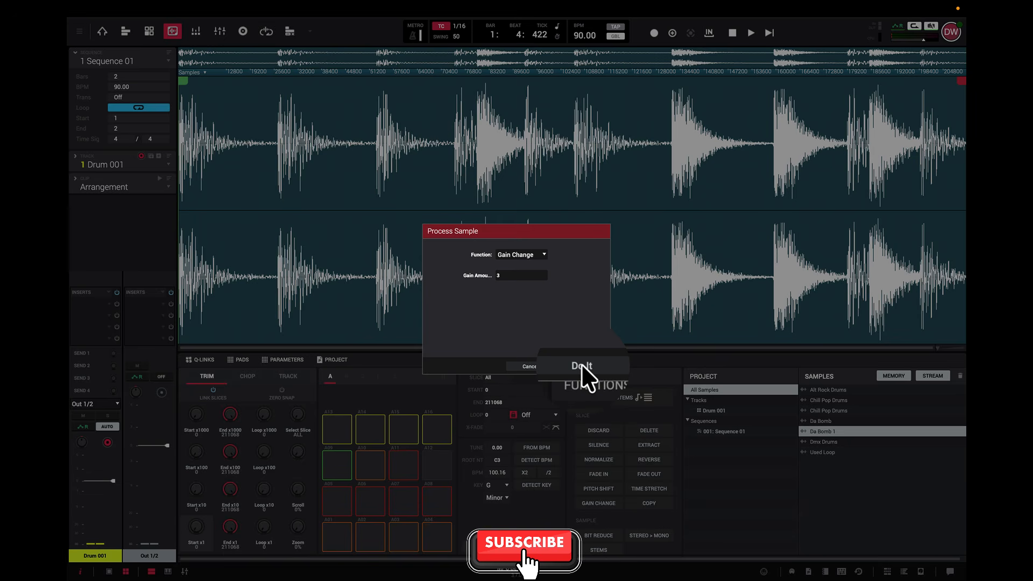
pyautogui.click(581, 363)
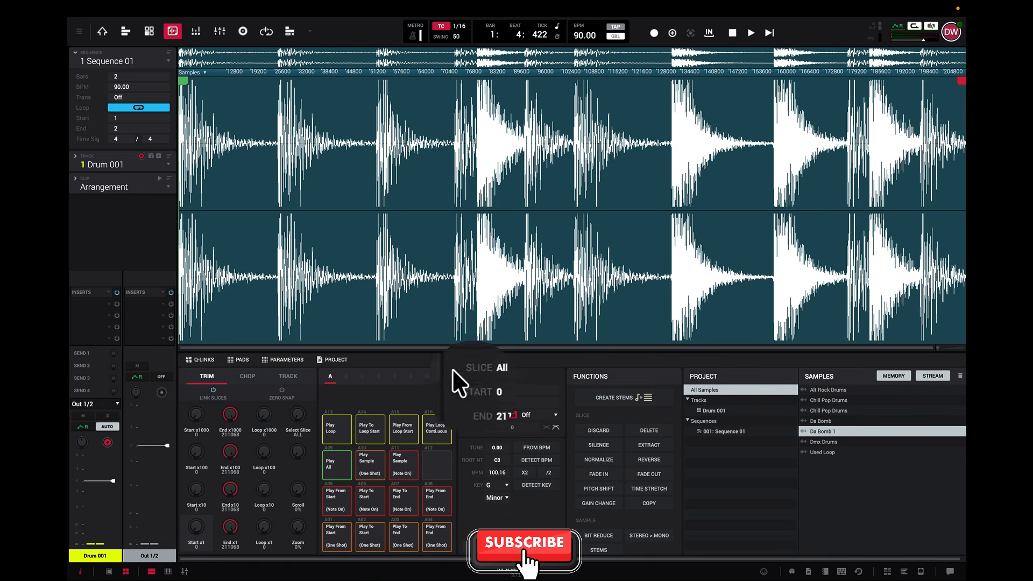
pyautogui.click(436, 429)
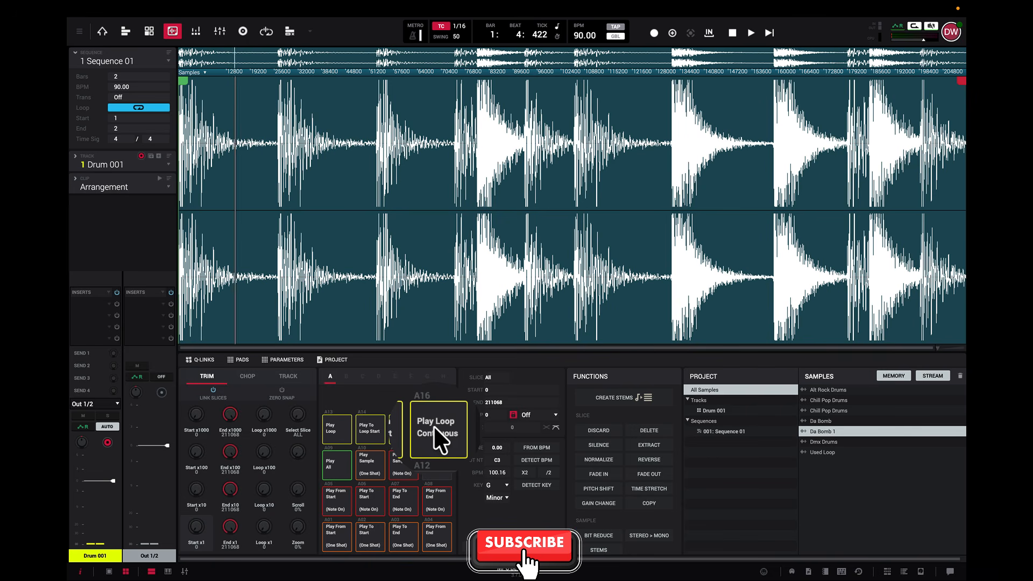
pyautogui.click(434, 427)
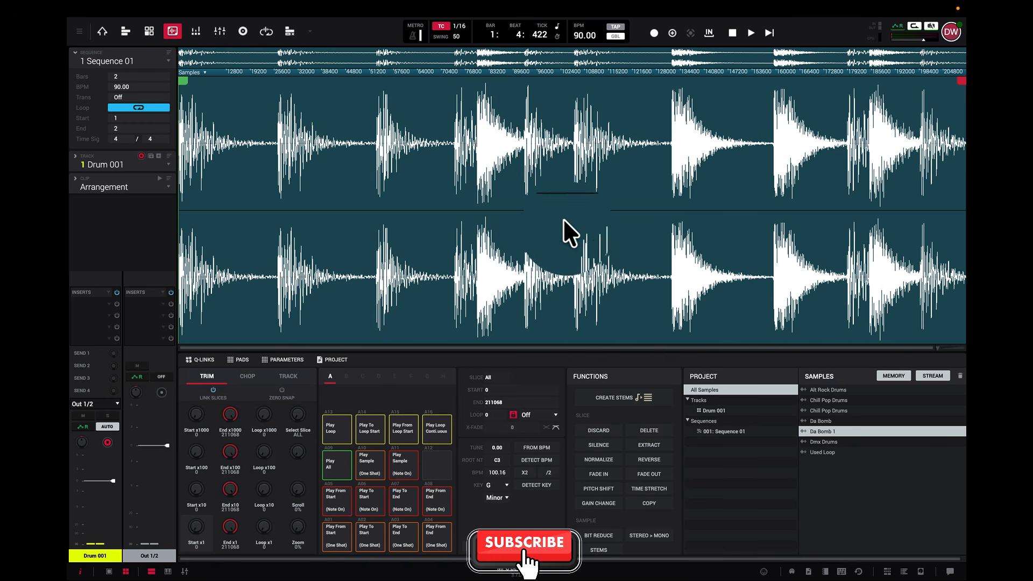
# Copy Da Bomb 1 to a new sample named Da Bomb 2
pyautogui.click(654, 503)
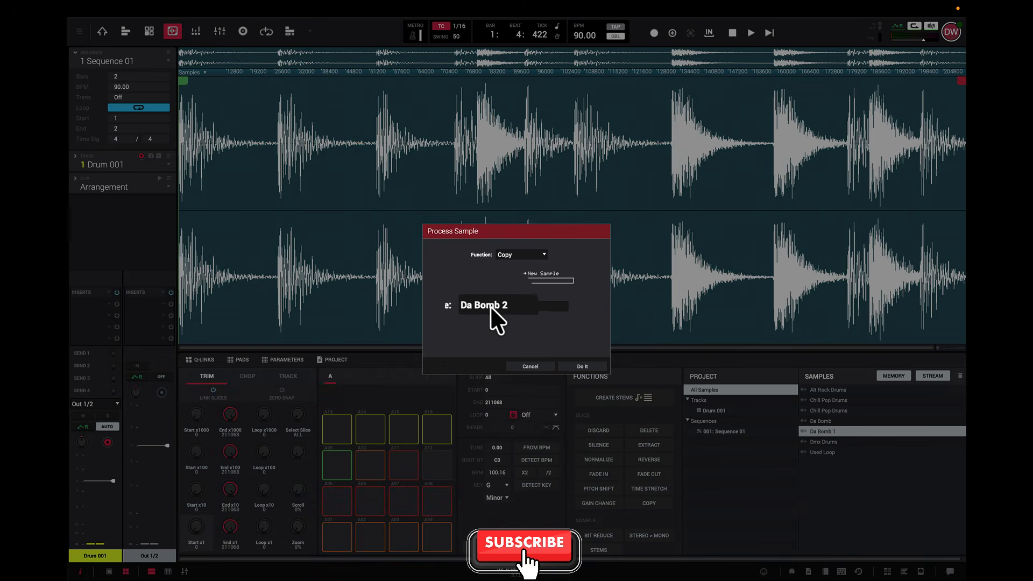
pyautogui.click(582, 367)
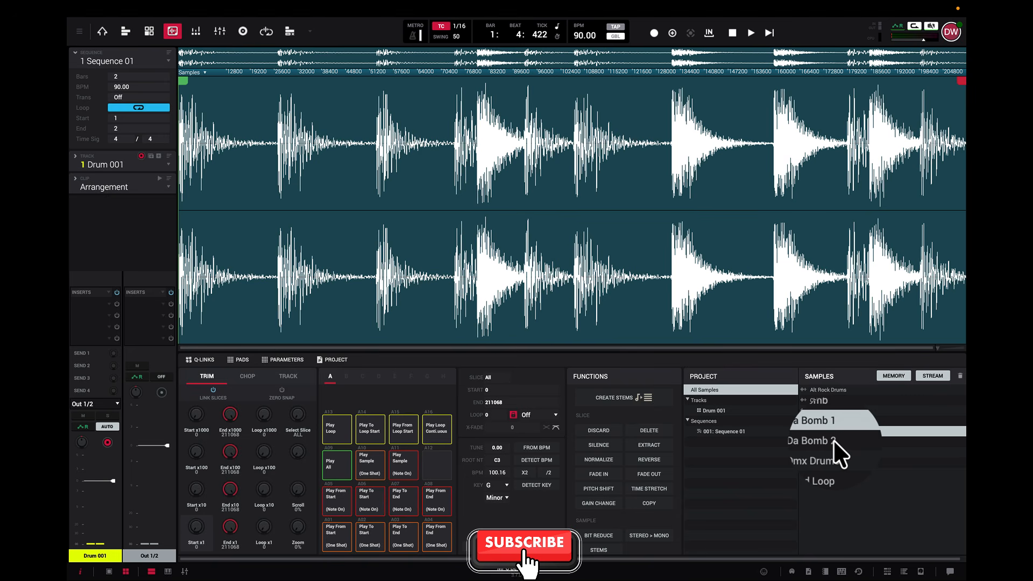
# Explore the source options of the Stereo > Mono conversion for Da Bomb 1, choose Sum, and cancel without processing
pyautogui.click(644, 536)
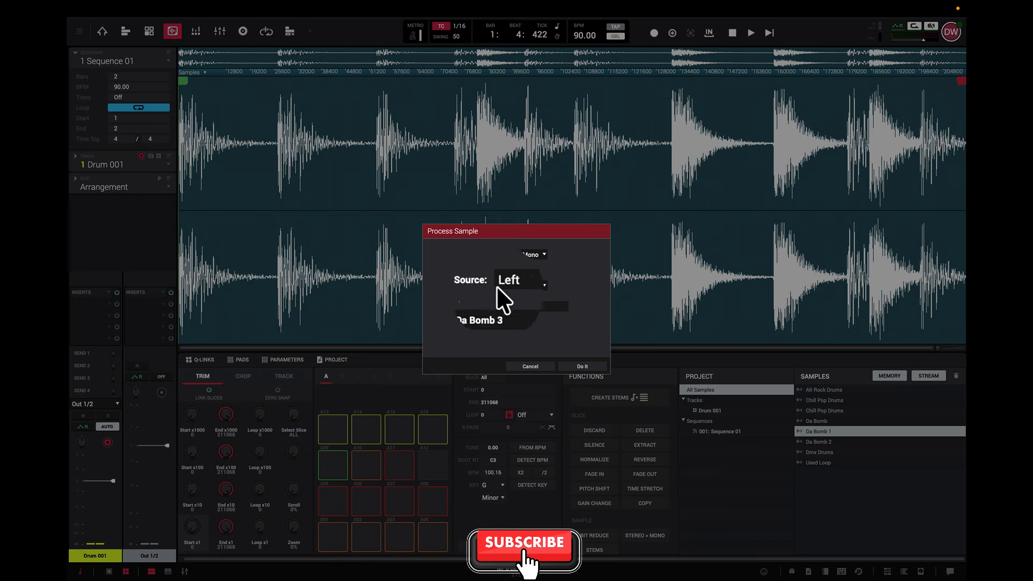
pyautogui.click(543, 285)
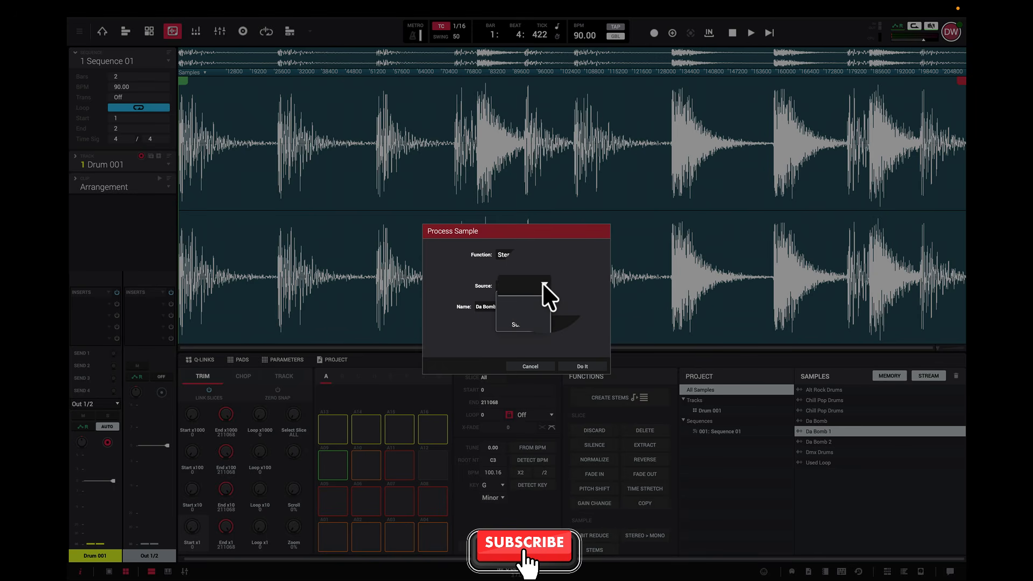
pyautogui.click(534, 323)
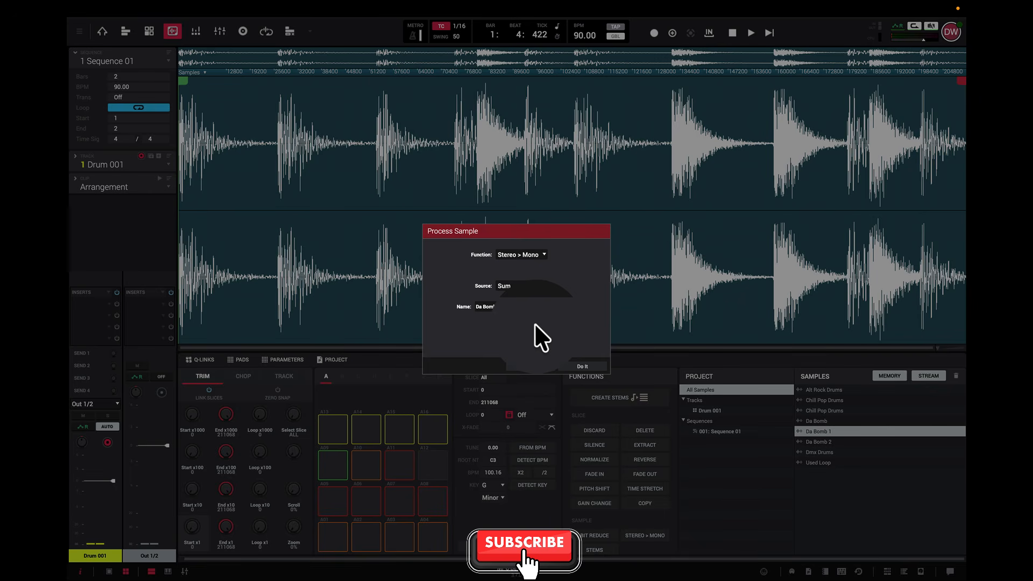
pyautogui.click(543, 285)
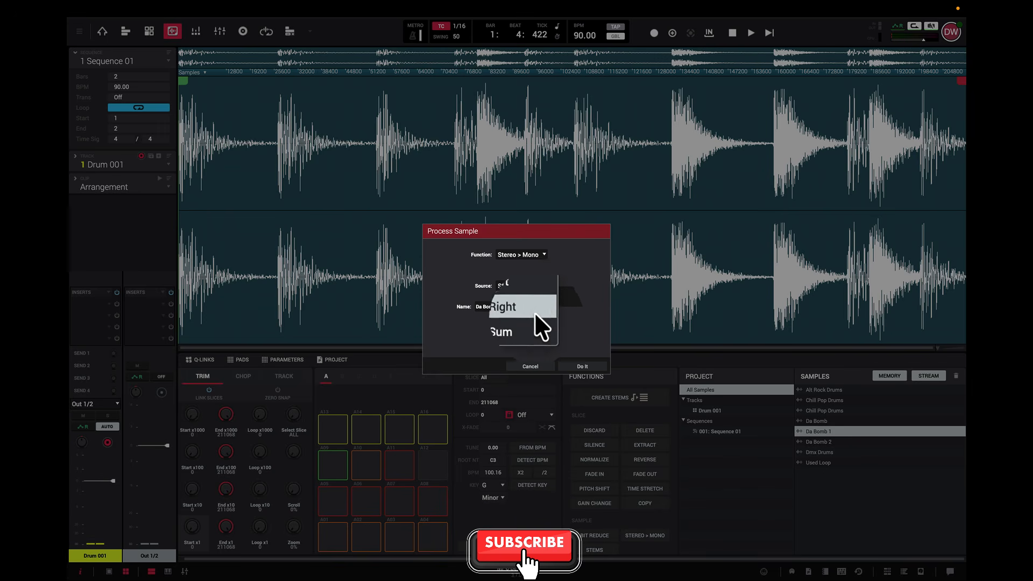
pyautogui.click(534, 321)
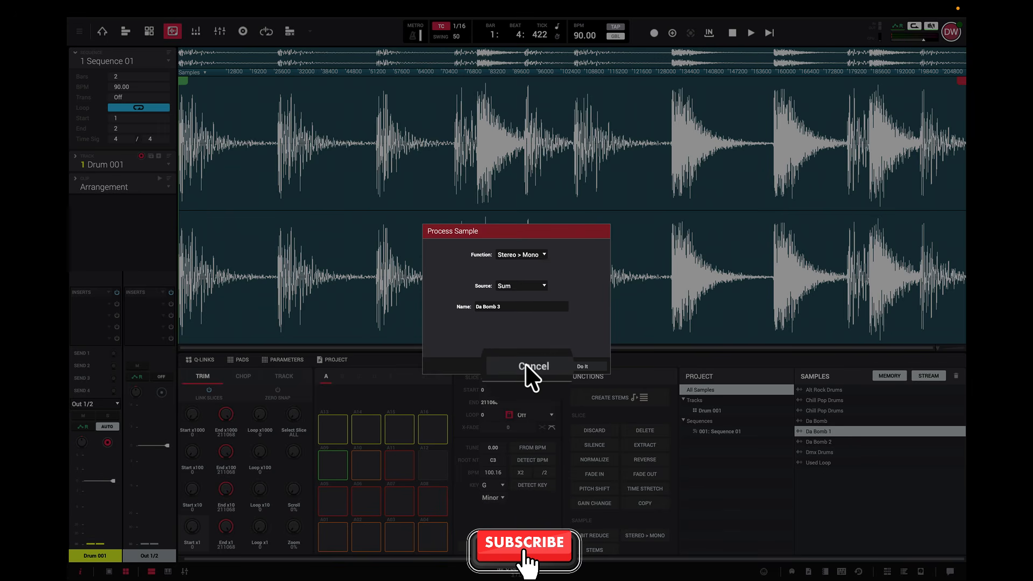
pyautogui.click(528, 368)
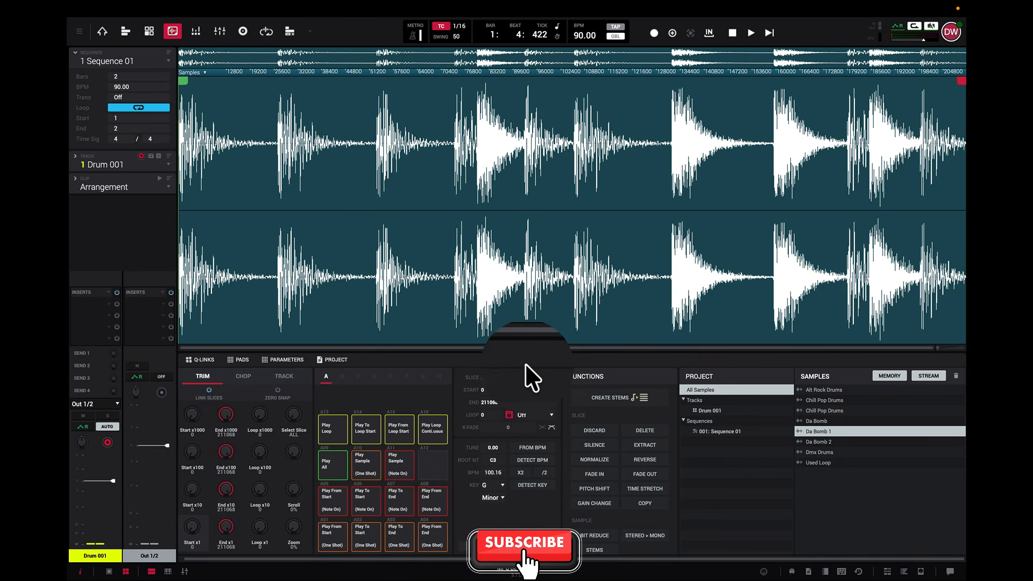